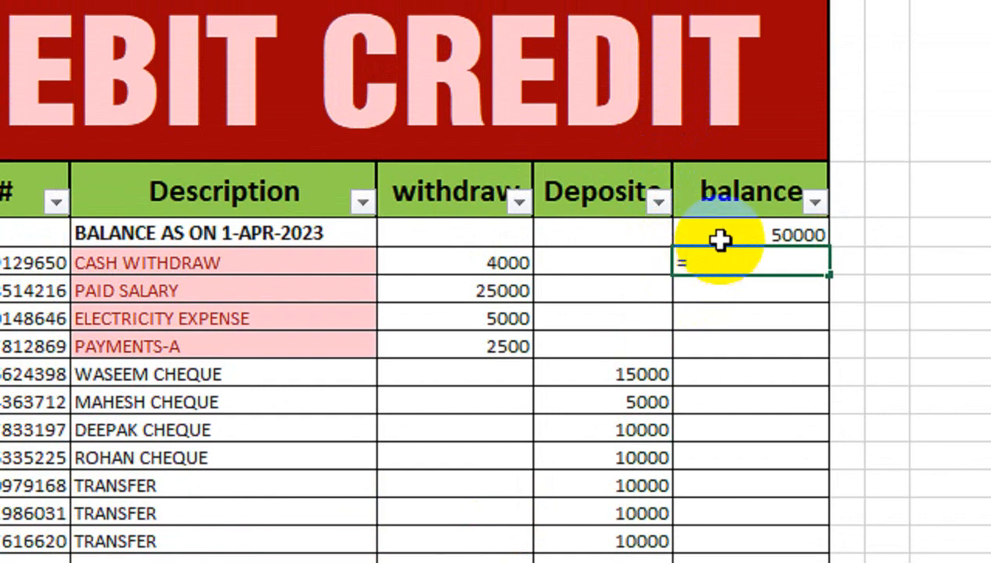
Complete the CASH WITHDRAW balance formula as =E3+D4-C4, adding the deposit to the opening balance and subtracting the withdrawal
left_click(719, 241)
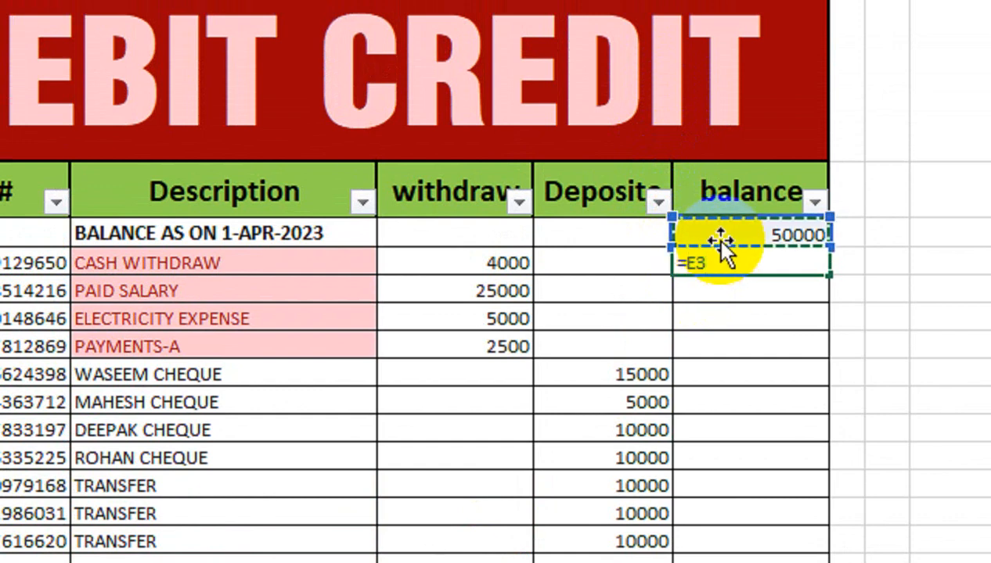
type("+")
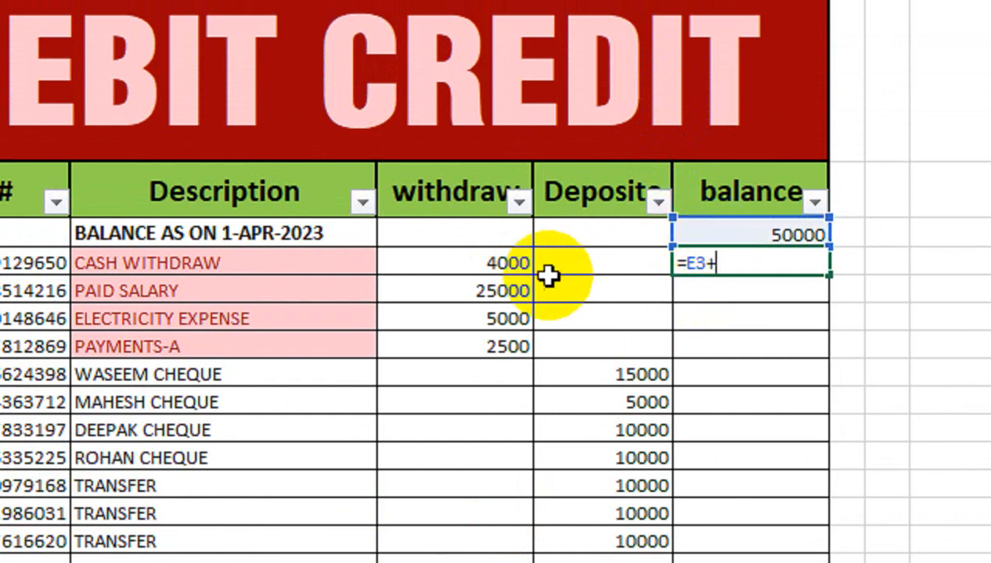
left_click(540, 266)
type("-")
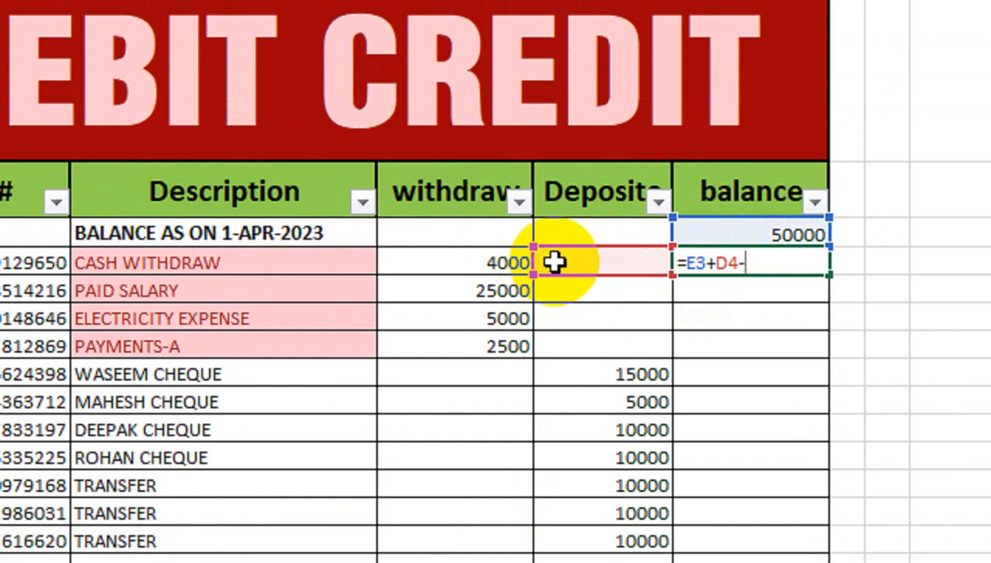
left_click(495, 266)
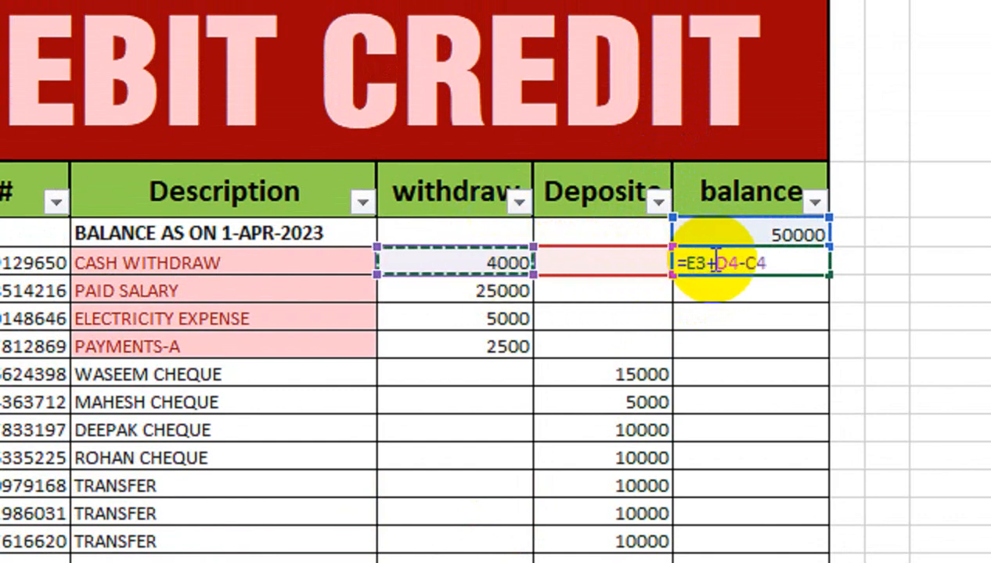
key("Return")
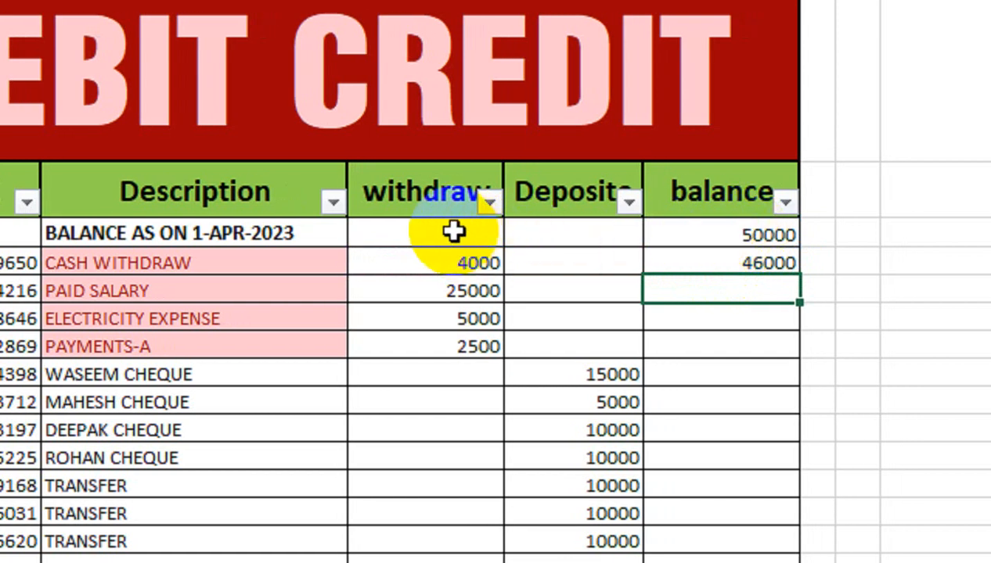
Fill the CASH WITHDRAW row's balance formula down the balance column to the last transaction
left_click(722, 256)
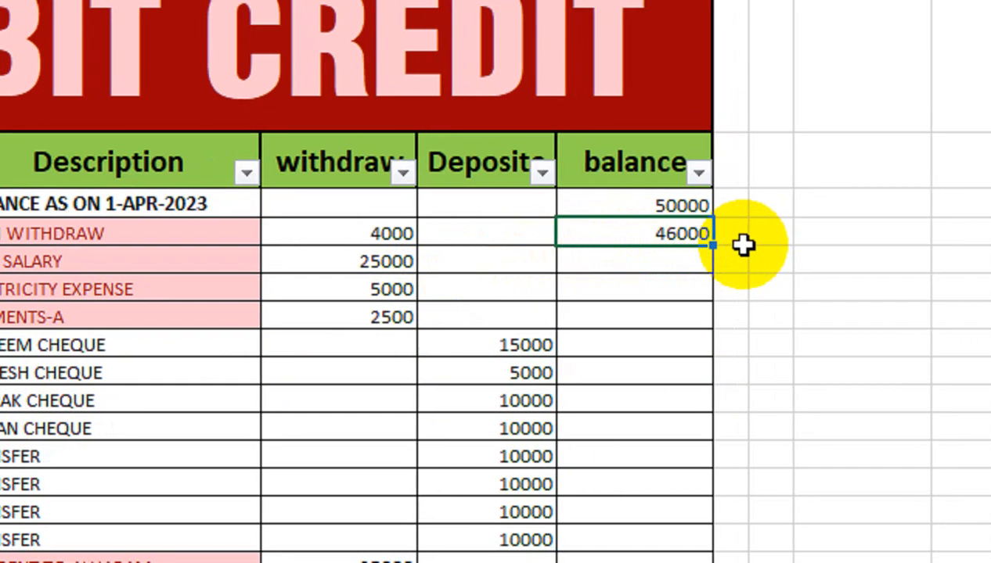
left_click_drag(707, 244, 719, 386)
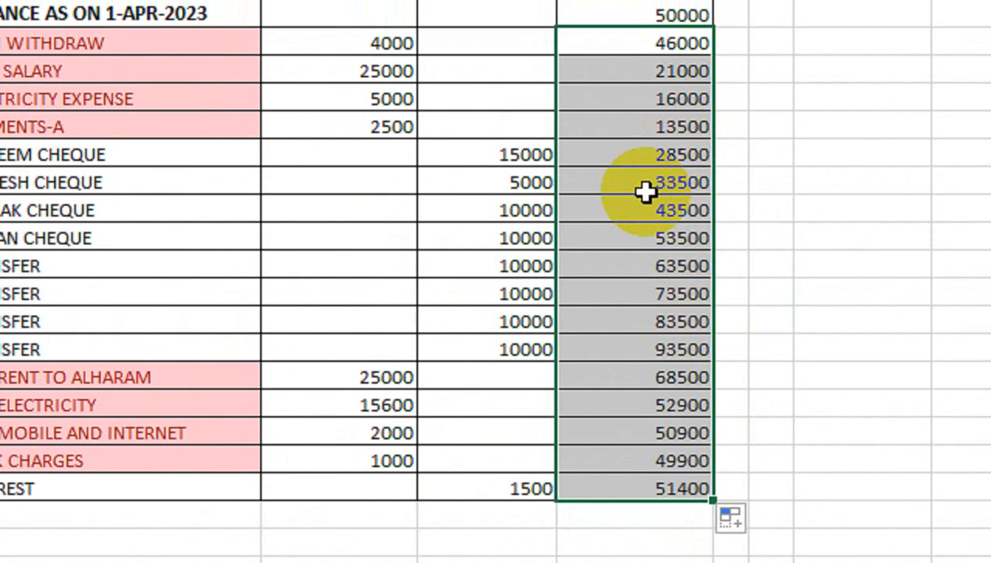
key("ctrl+Up")
scroll(644, 192, "up", 2)
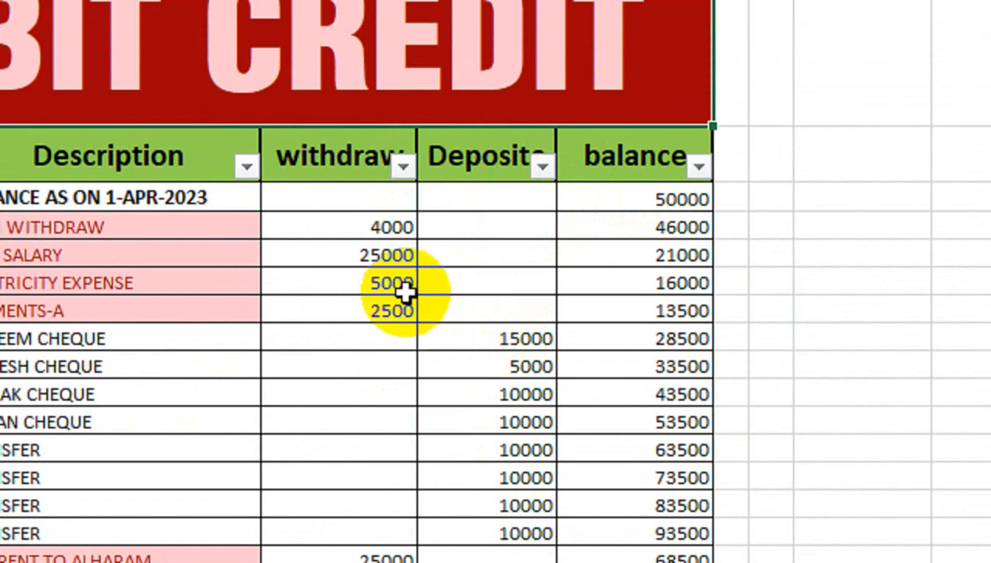
scroll(444, 392, "down", 1)
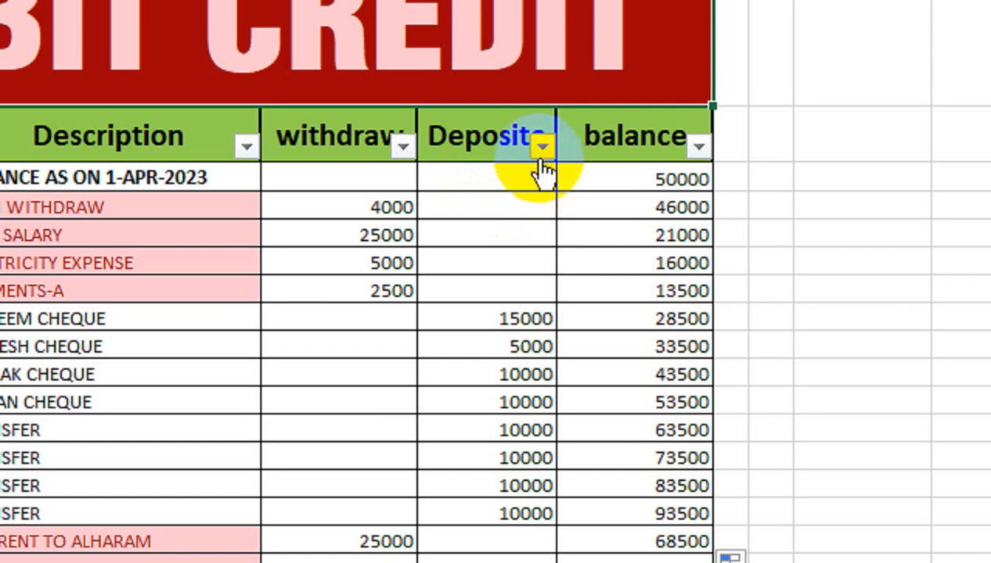
Turn the header filters off and on again, and filter the Deposite column to show only blank entries
left_click(504, 179)
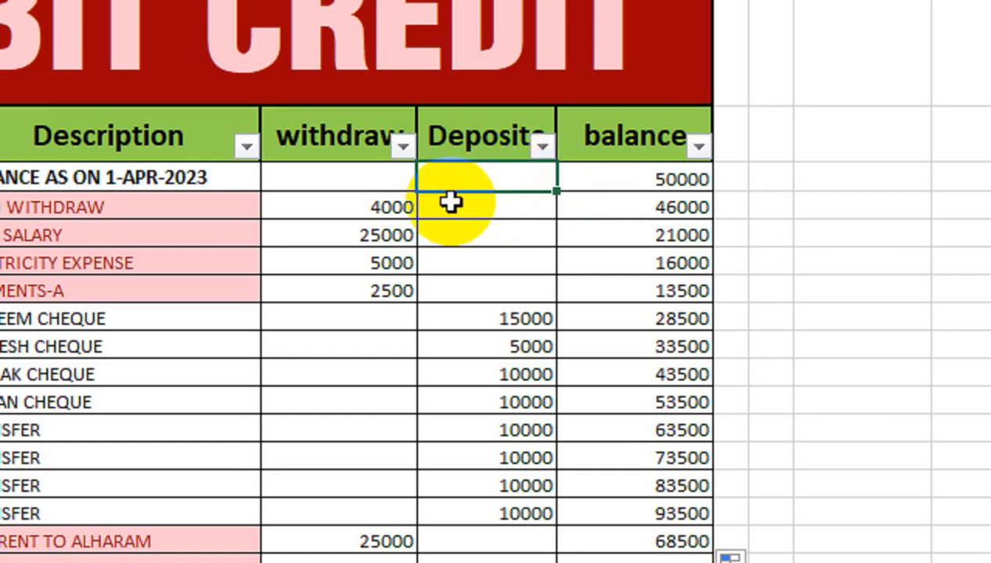
key("ctrl+shift+l")
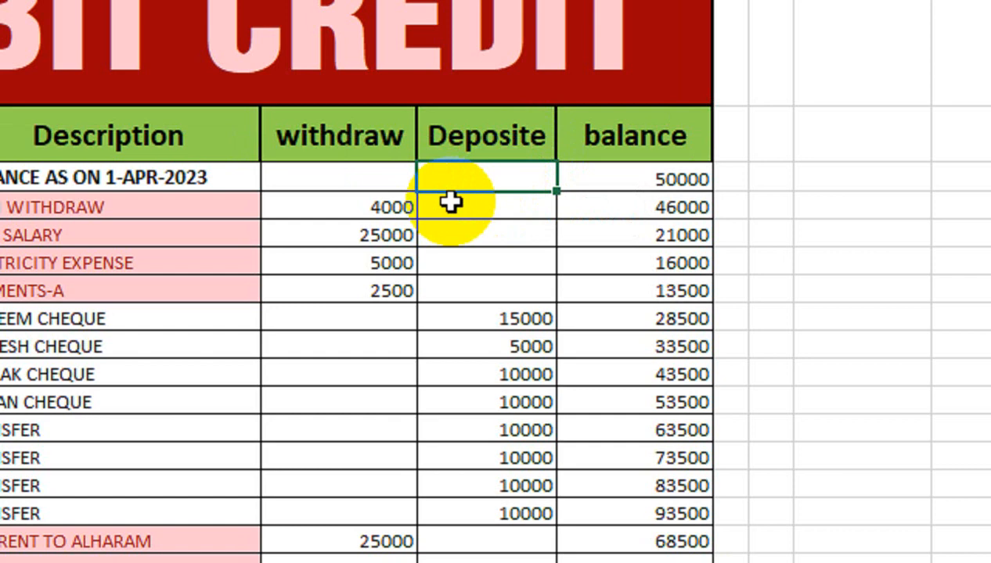
key("ctrl+shift+l")
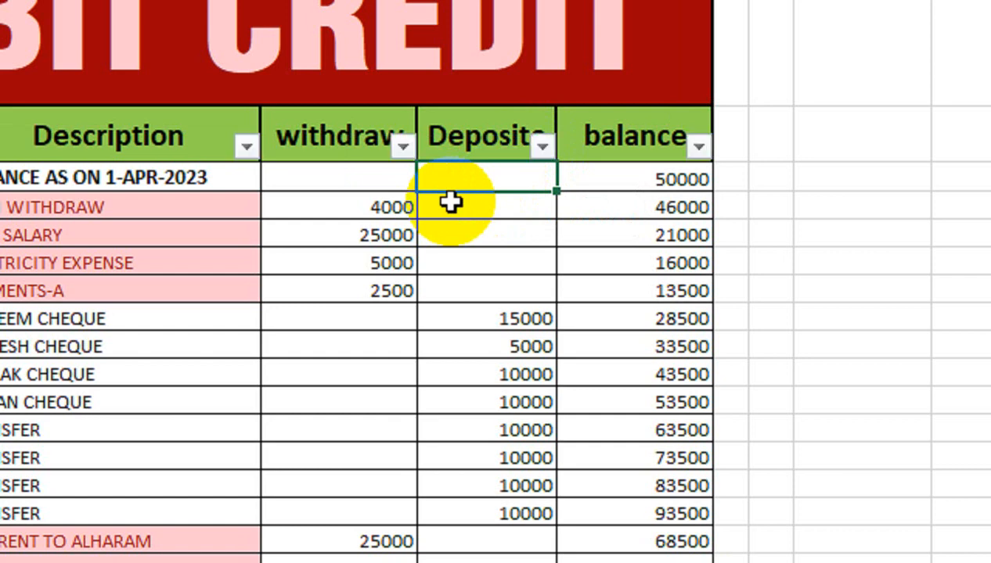
left_click(543, 149)
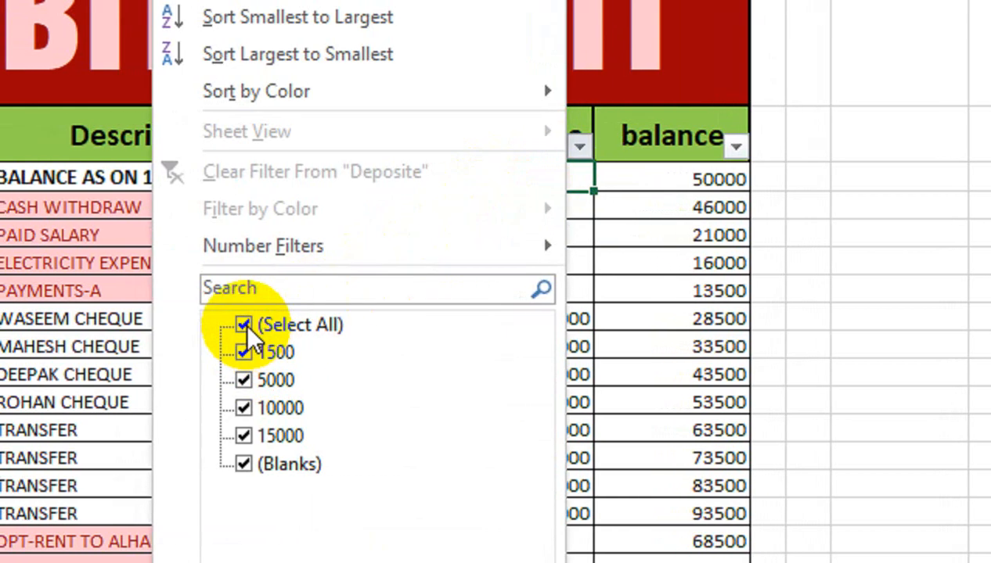
left_click(244, 325)
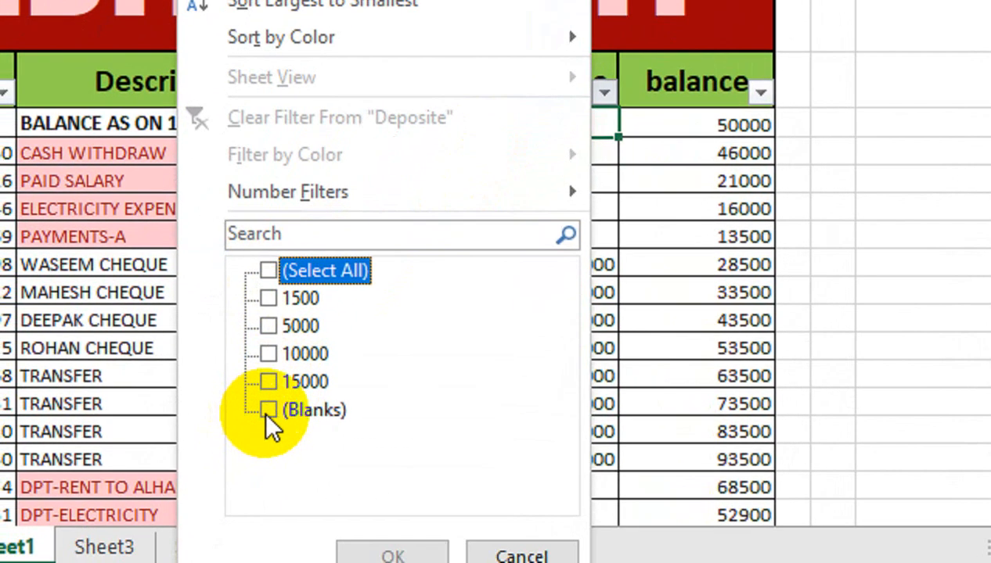
left_click(243, 464)
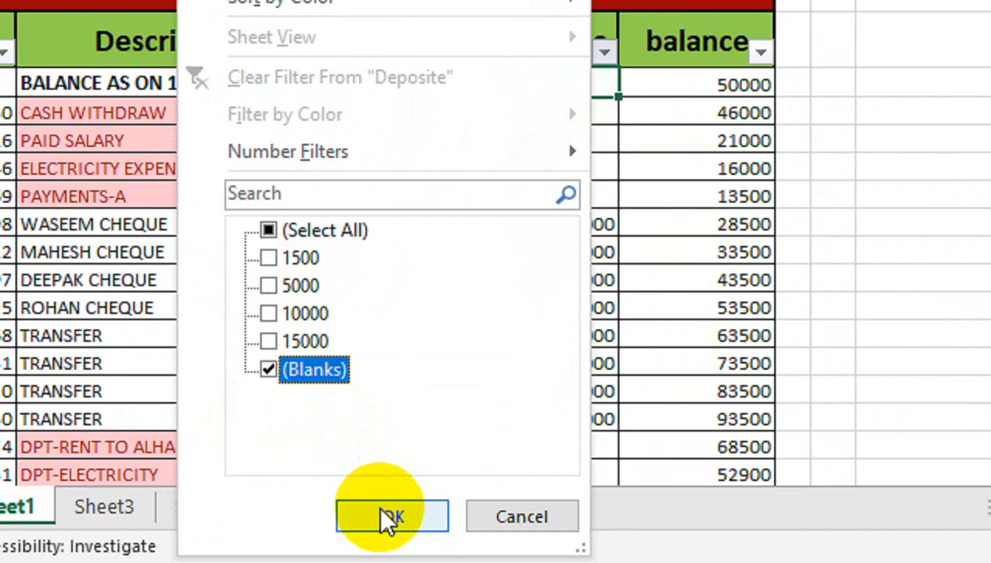
left_click(389, 518)
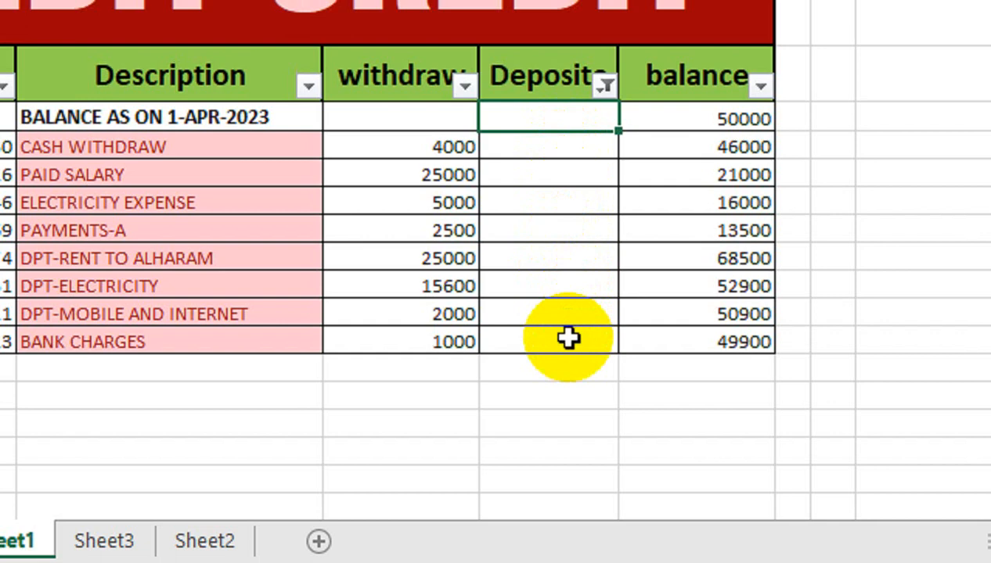
Enter -4000 as the CASH WITHDRAW deposit and Flash Fill the negative withdrawal amounts through the BANK CHARGES row
left_click(583, 142)
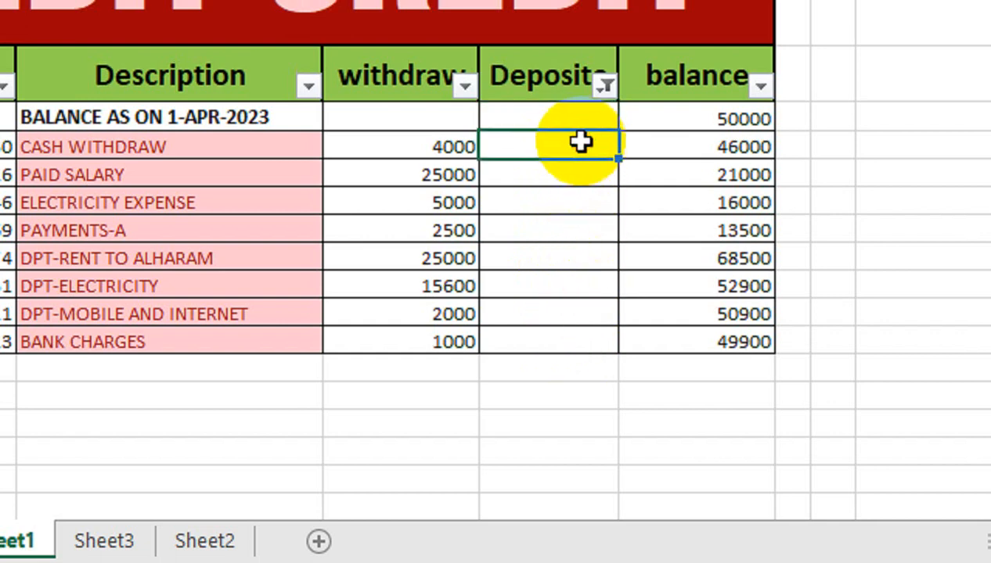
type("-4000")
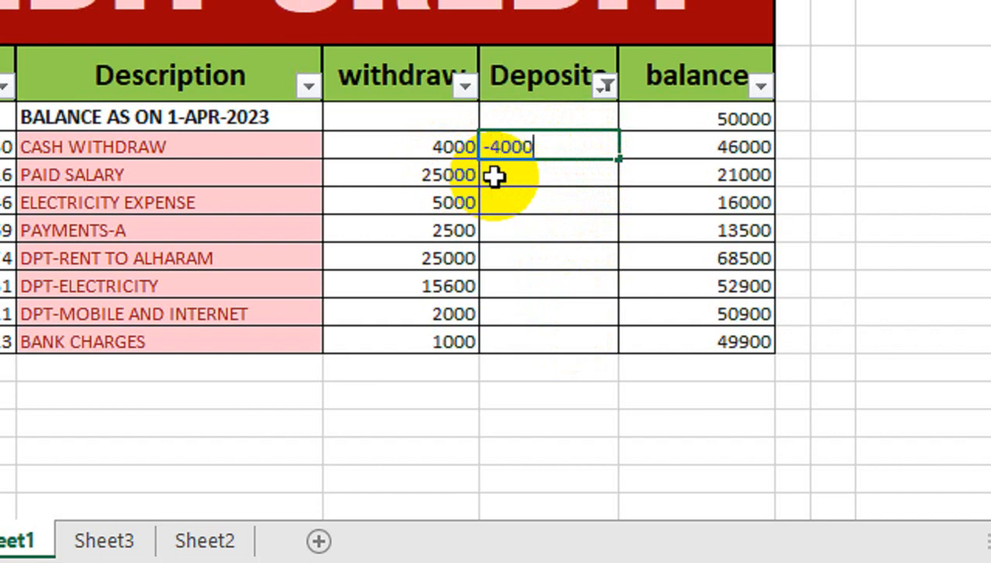
key("ctrl+Return")
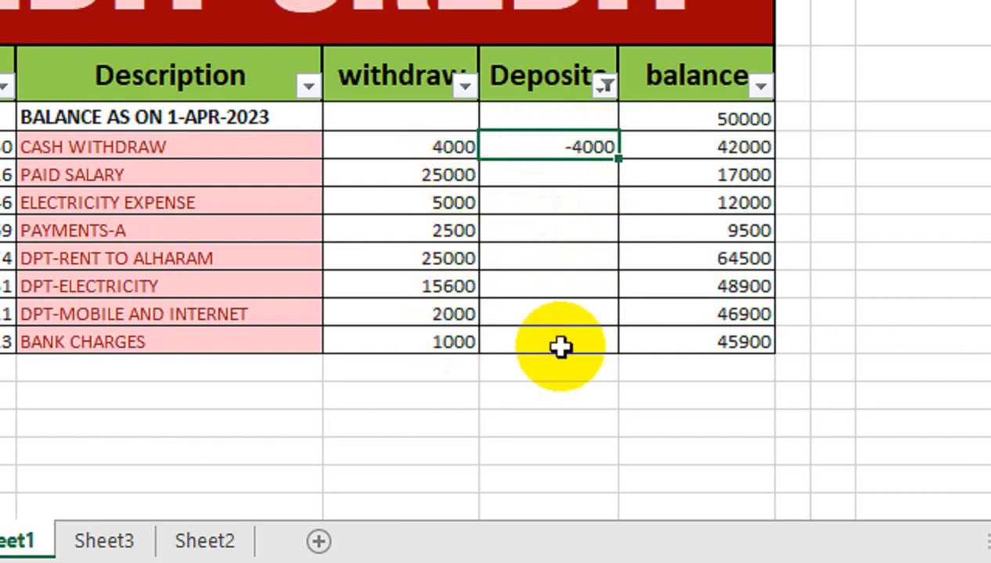
left_click_drag(562, 146, 571, 336)
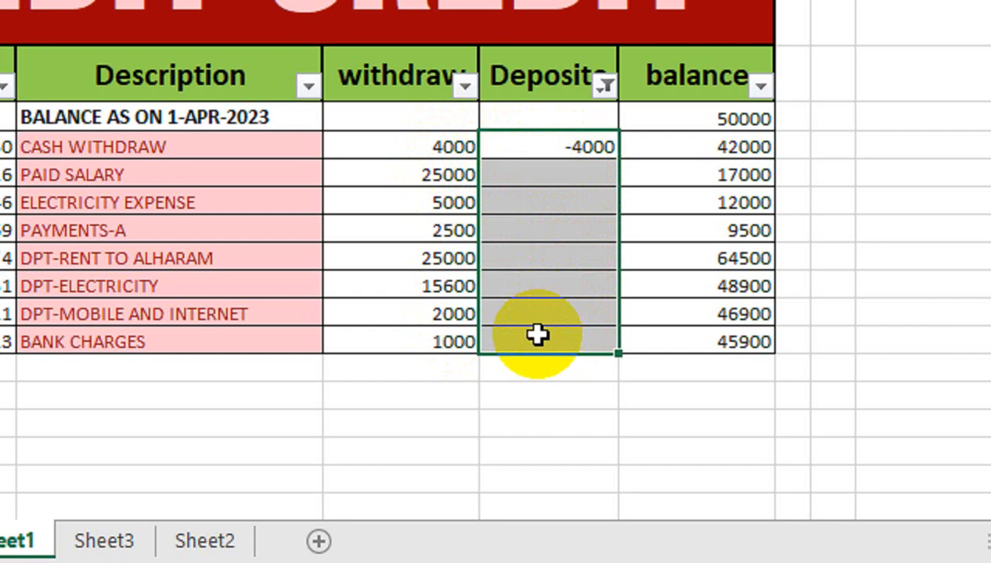
key("ctrl+e")
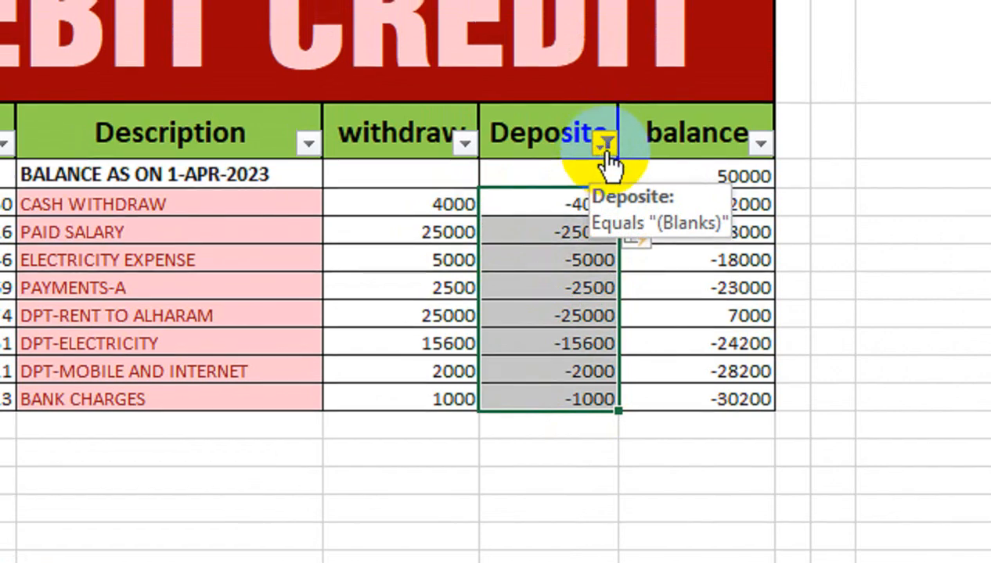
Reselect all values in the Deposite filter to bring back every transaction row
left_click(604, 144)
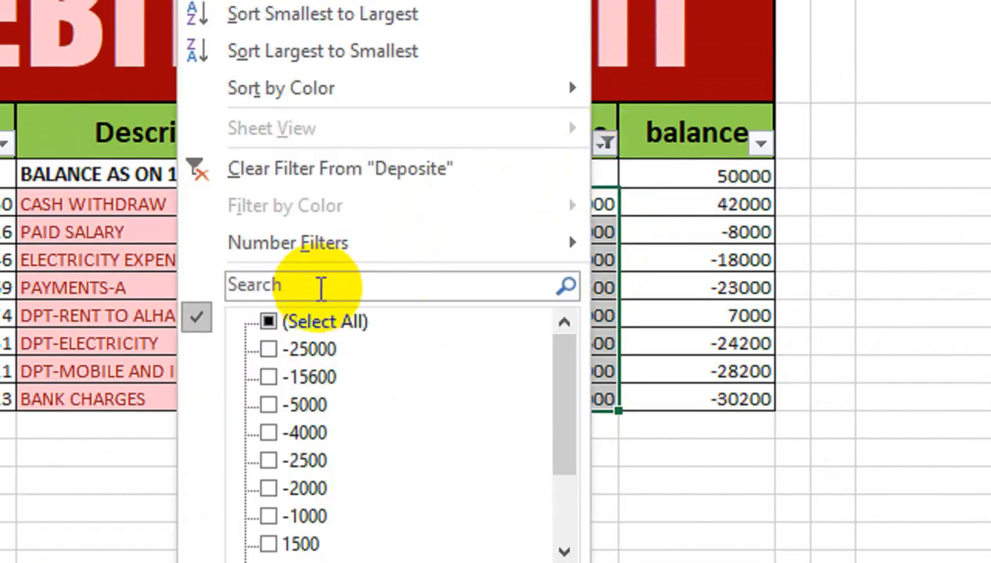
left_click(268, 321)
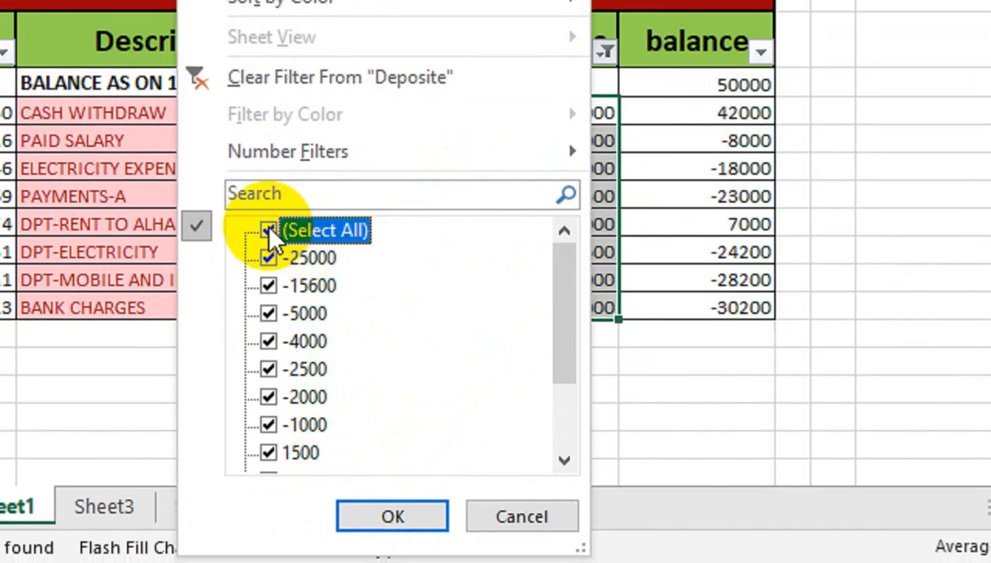
left_click(564, 278)
left_click_drag(563, 279, 381, 486)
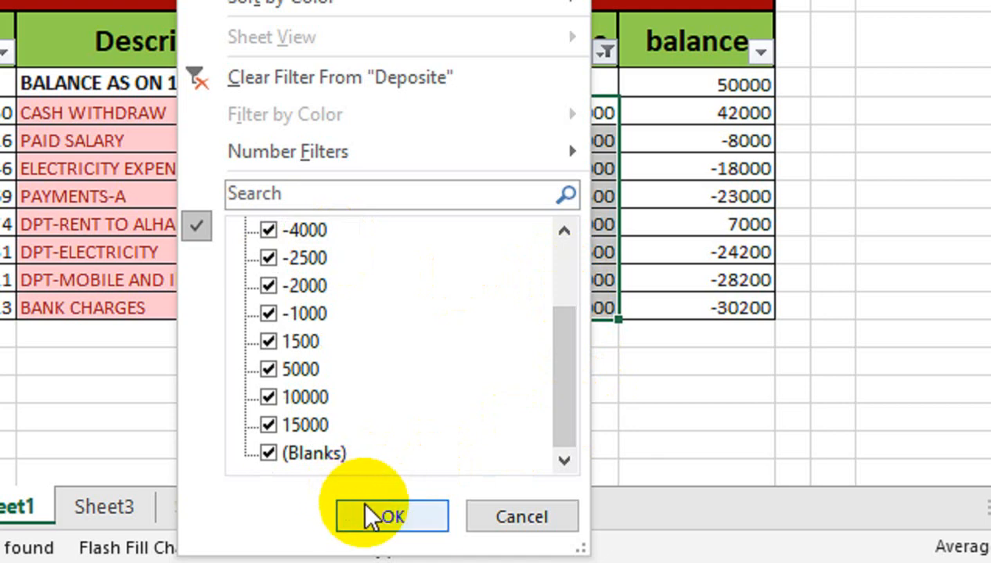
left_click(368, 515)
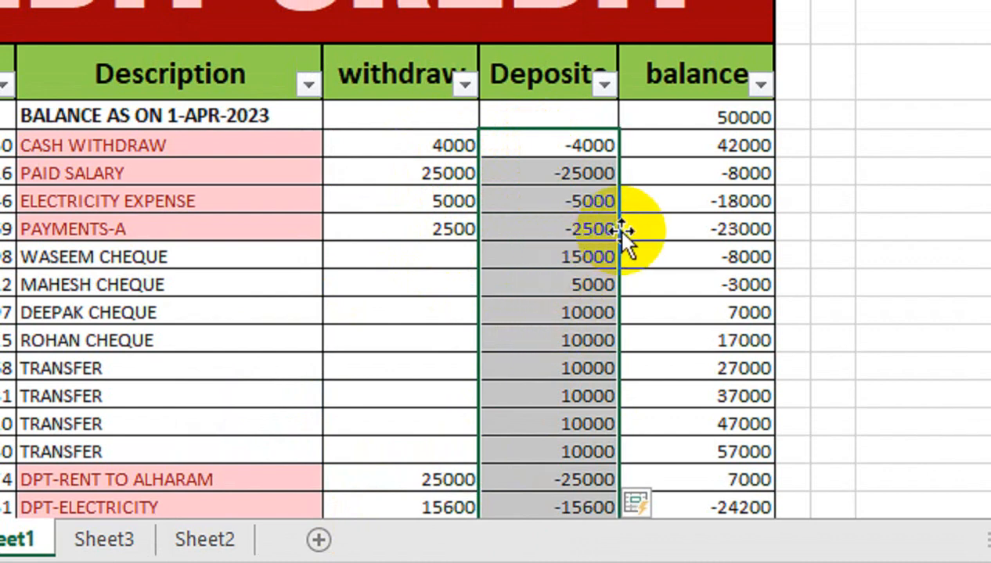
key("Right")
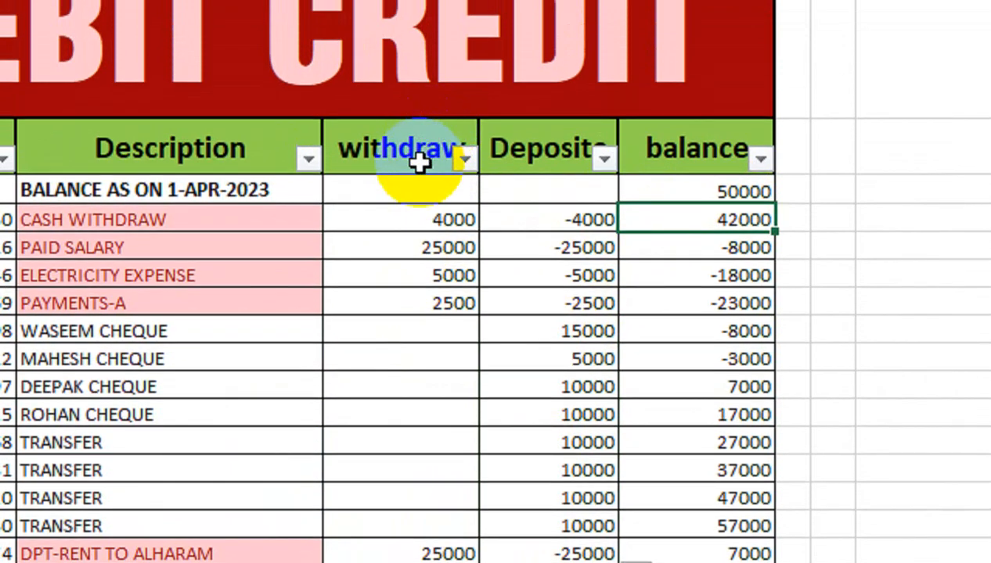
Delete the entire withdraw column from the sheet
left_click(398, 133)
right_click(399, 139)
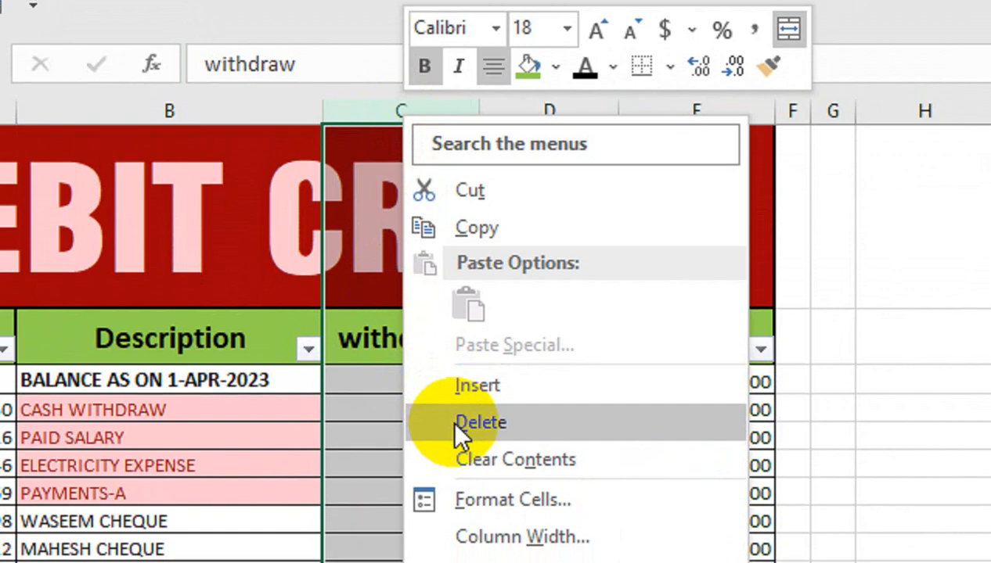
left_click(450, 418)
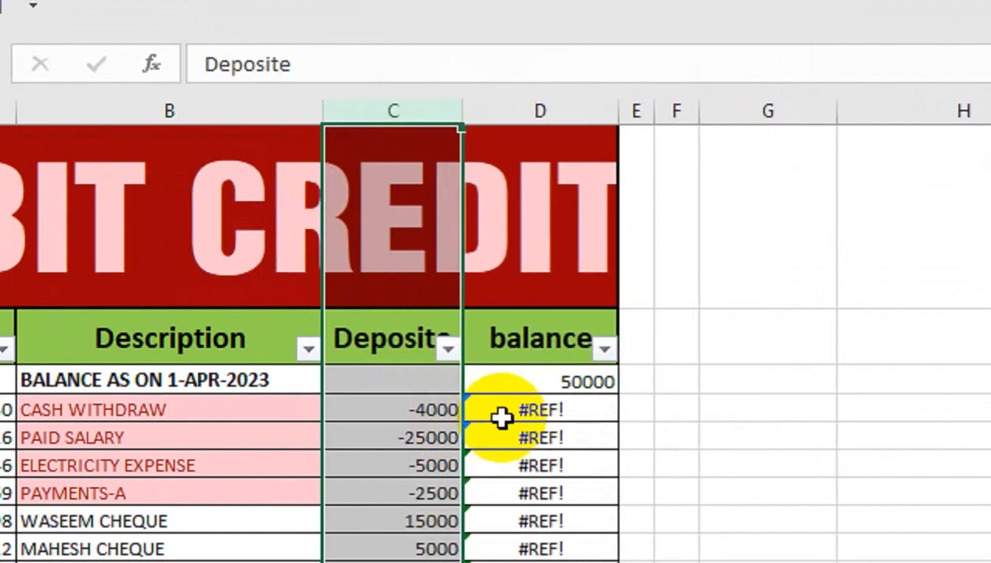
Clear the broken balance formulas from the CASH WITHDRAW row down, keeping the opening balance
left_click(539, 412)
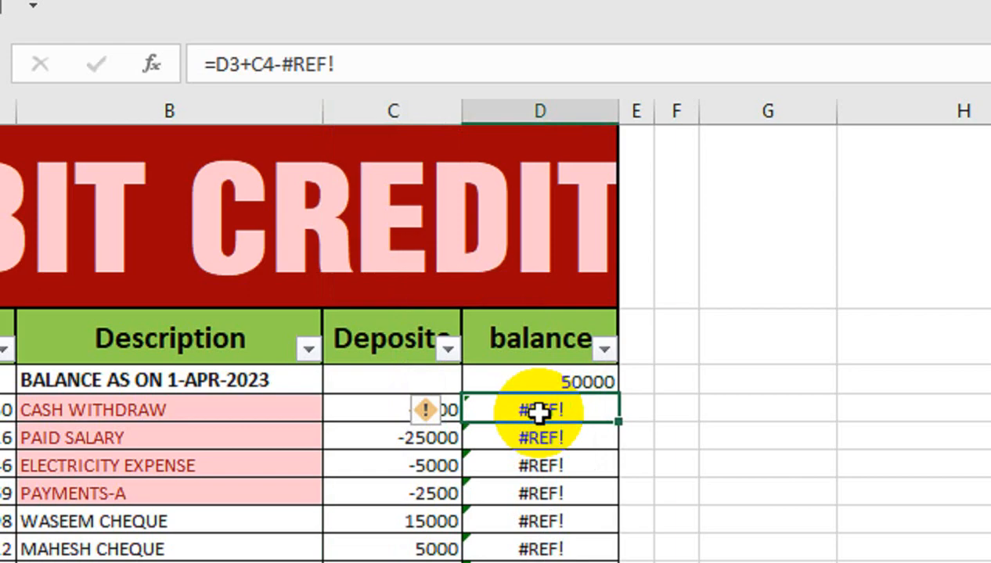
key("ctrl+shift+Down")
key("Up")
key("Up")
key("Up")
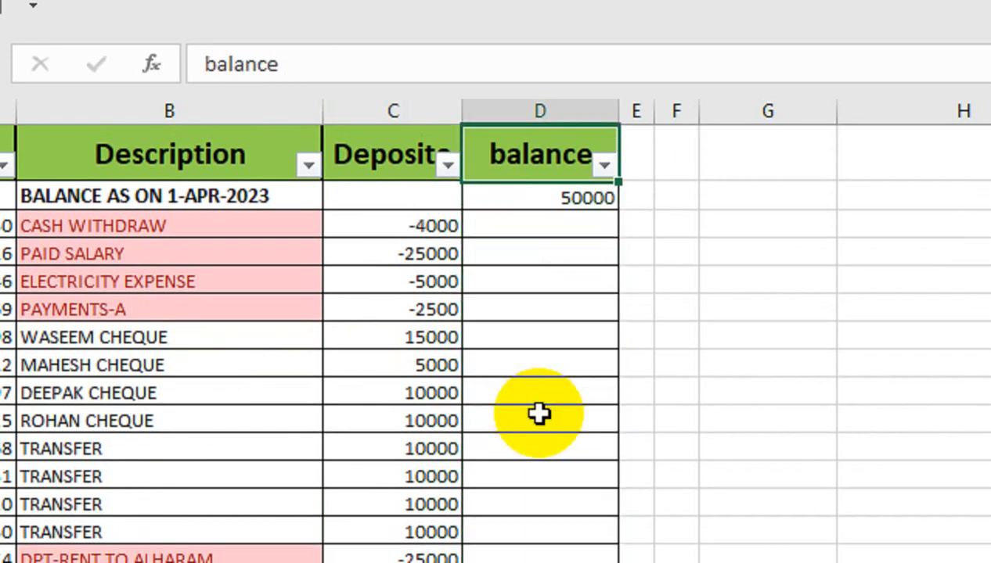
key("Down")
key("Down")
key("Down")
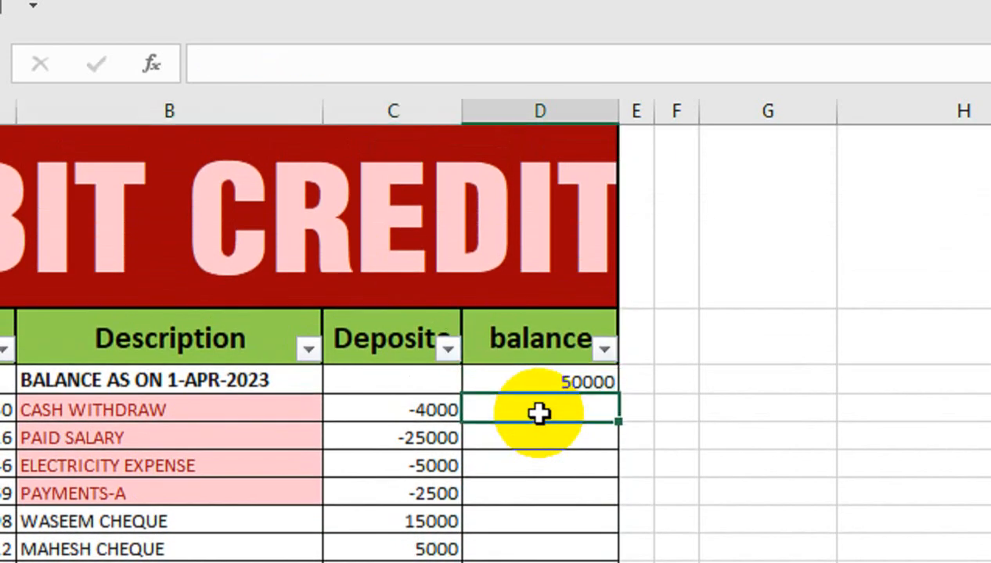
Enter the formula =D3+C4 as the CASH WITHDRAW balance, adding the signed amount to the opening balance
type("=")
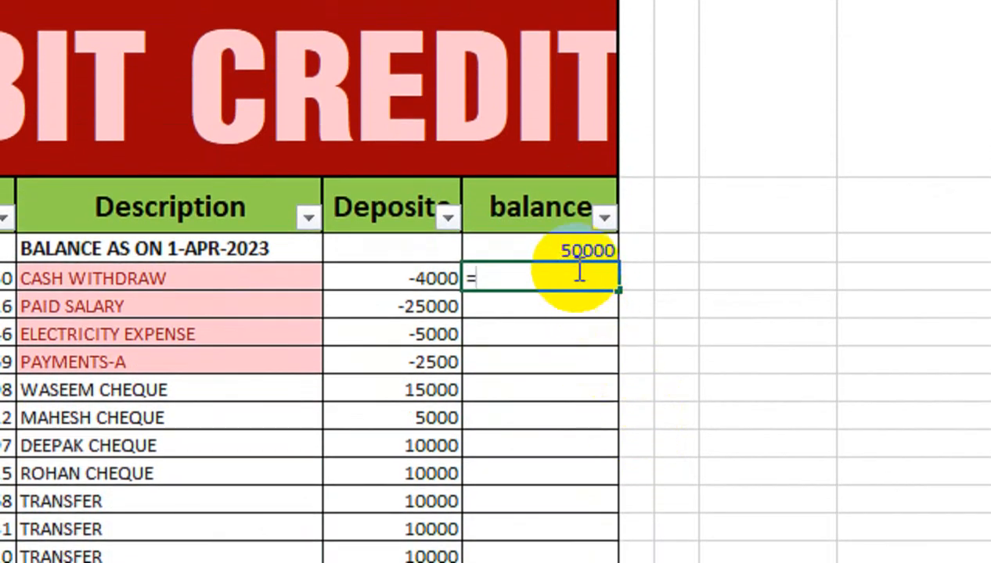
left_click(568, 246)
type("+")
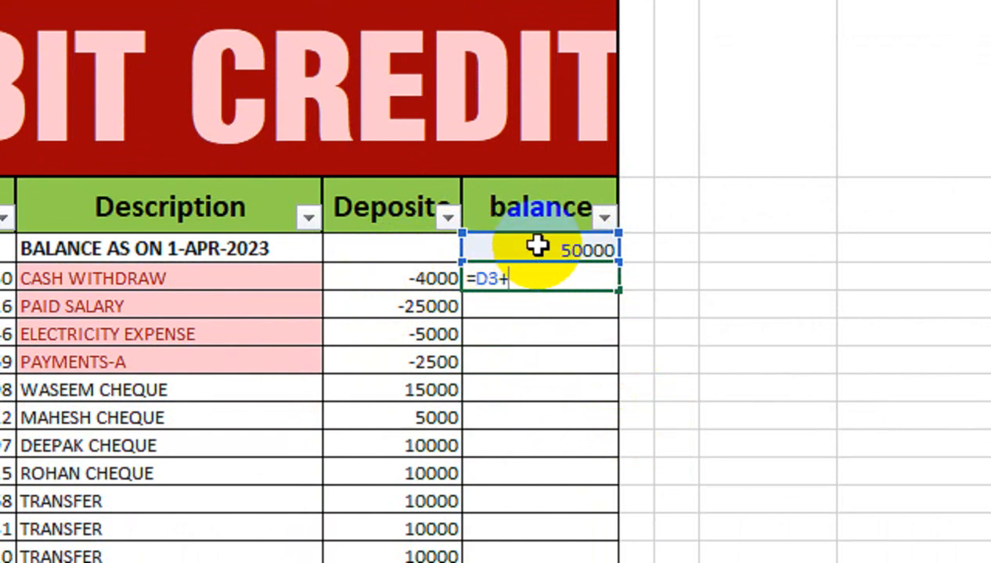
left_click(403, 275)
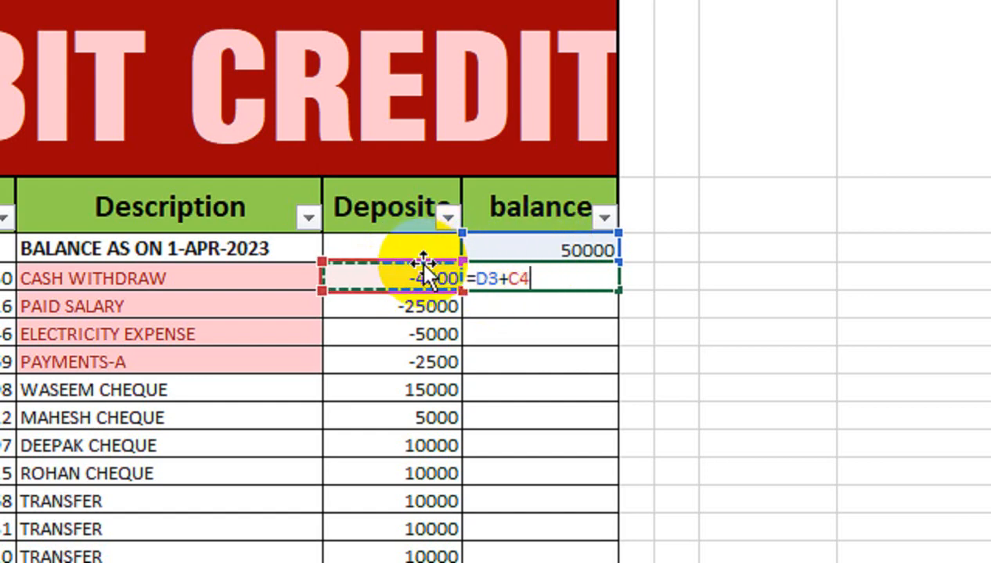
key("Return")
left_click(520, 281)
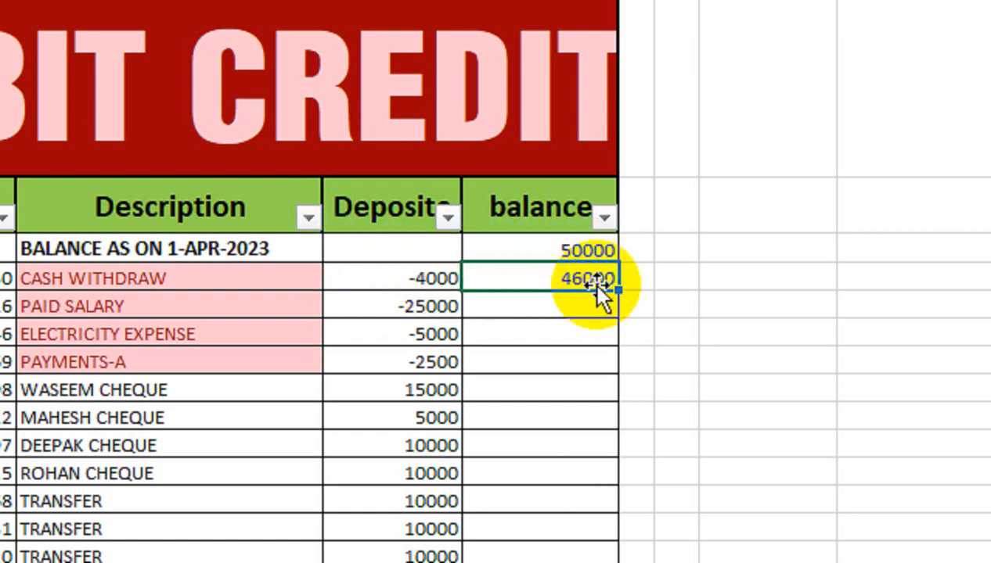
Fill the running balance formula down from the CASH WITHDRAW row through the last transaction row
left_click_drag(620, 292, 618, 403)
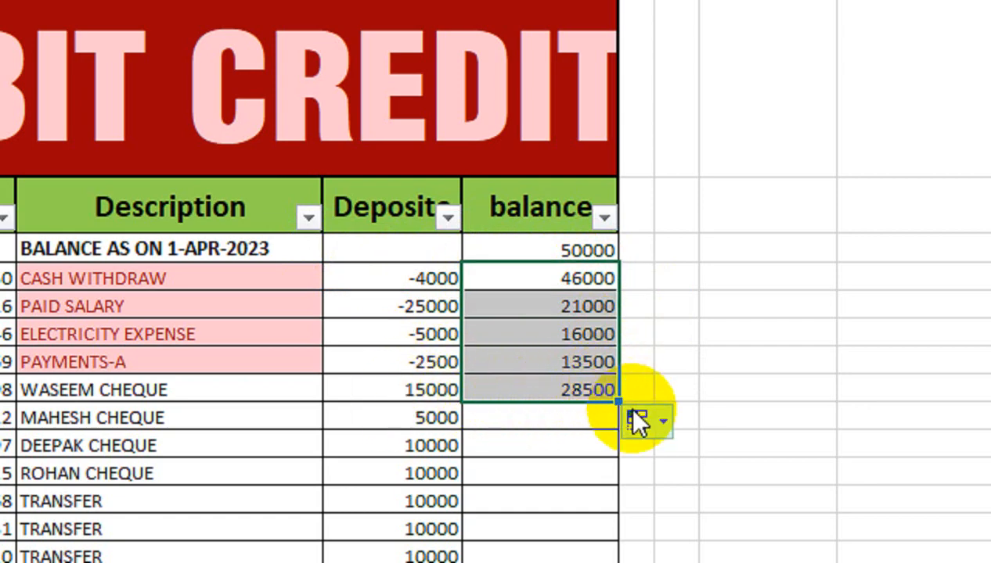
mouse_move(626, 399)
left_mouse_down()
mouse_move(613, 522)
mouse_move(634, 388)
left_mouse_up()
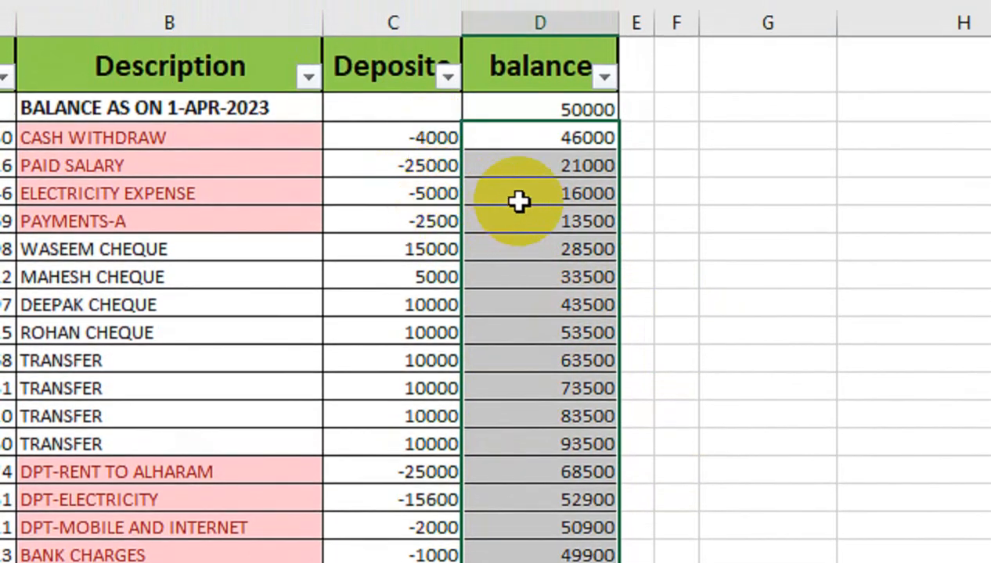
left_click_drag(676, 124, 708, 8)
left_click_drag(709, 135, 708, 138)
left_click(408, 461)
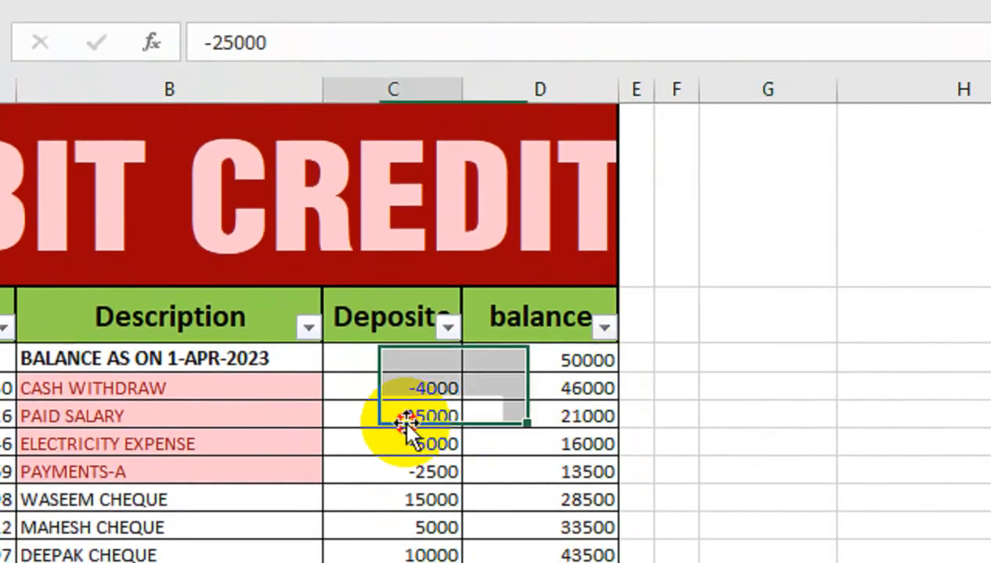
Rename the Deposite column header to Amount and widen column C so the whole title fits beside its filter arrow
left_click(387, 325)
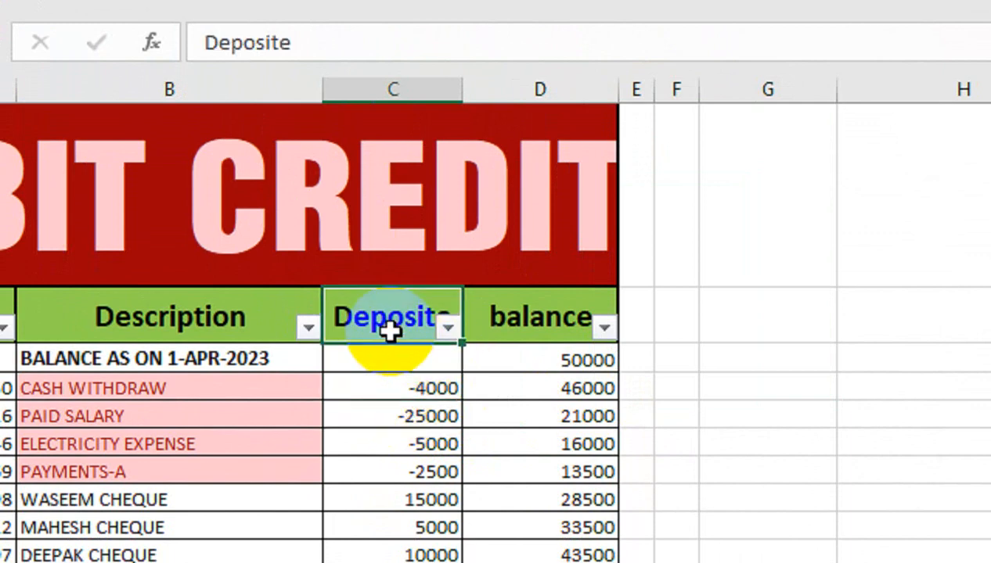
type("aMOUNT")
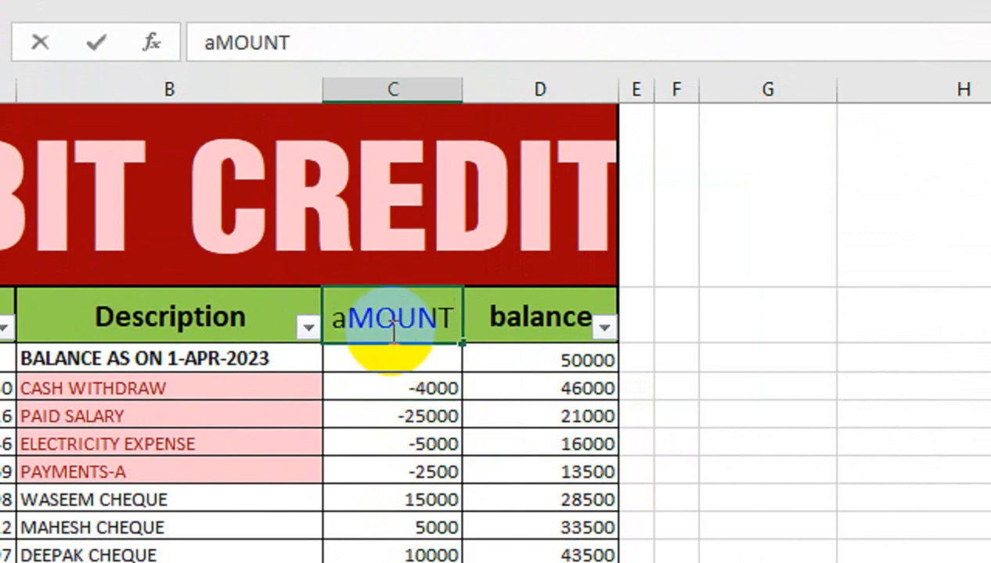
key("Return")
left_click(390, 330)
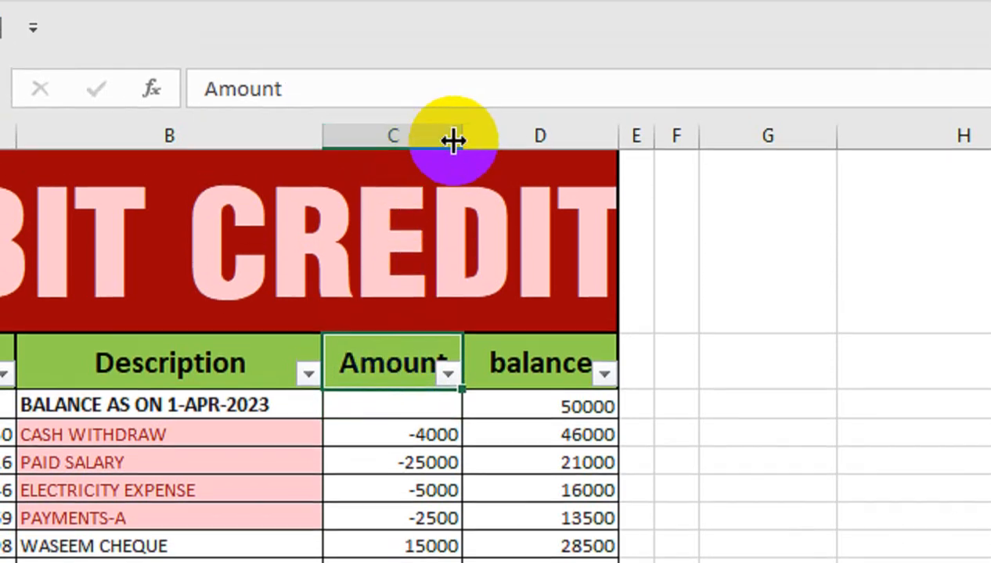
left_click_drag(462, 95, 483, 96)
left_click_drag(483, 141, 487, 141)
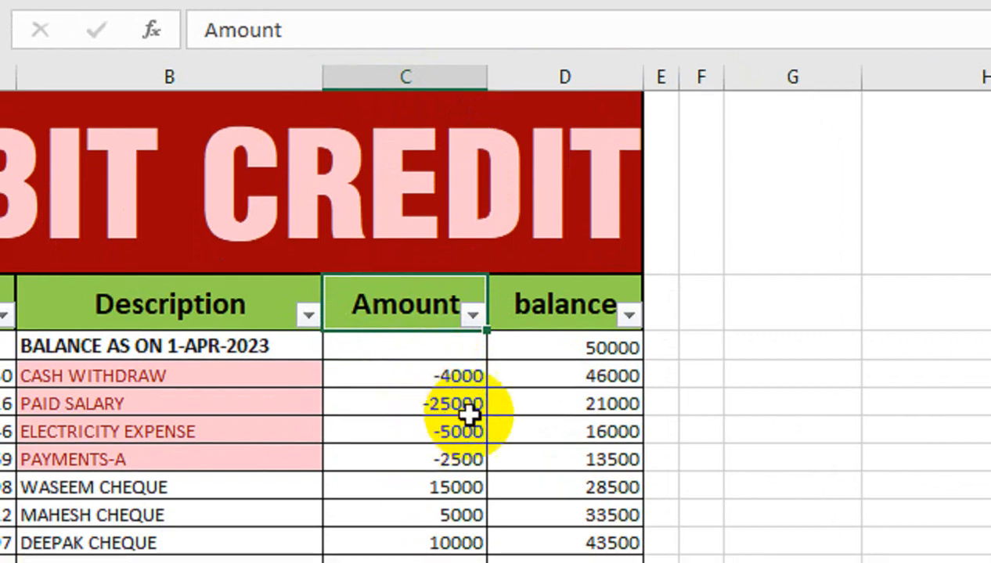
Highlight transaction amounts less than 1 with Light Red Fill with Dark Red Text using conditional formatting
left_click(429, 380)
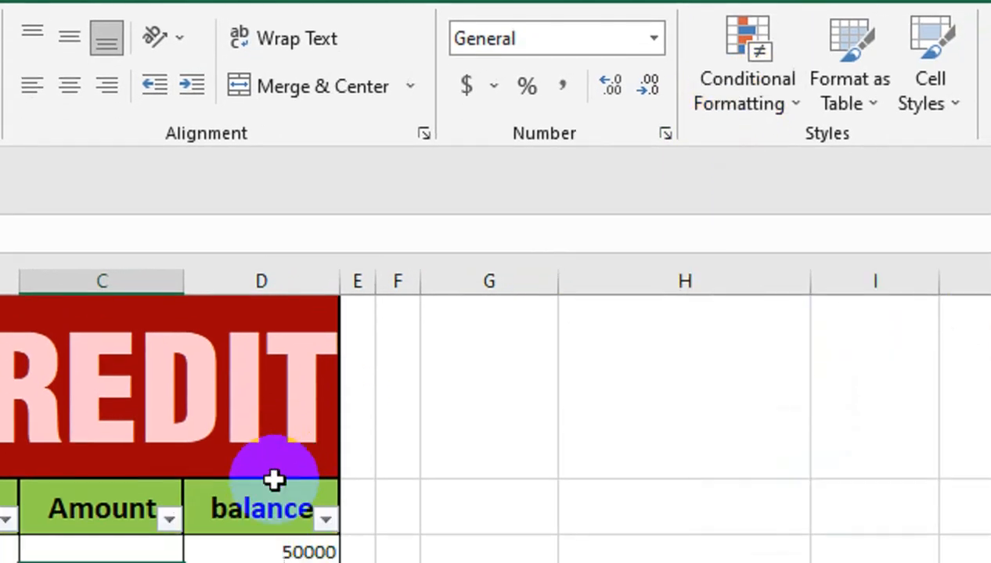
left_click(248, 433)
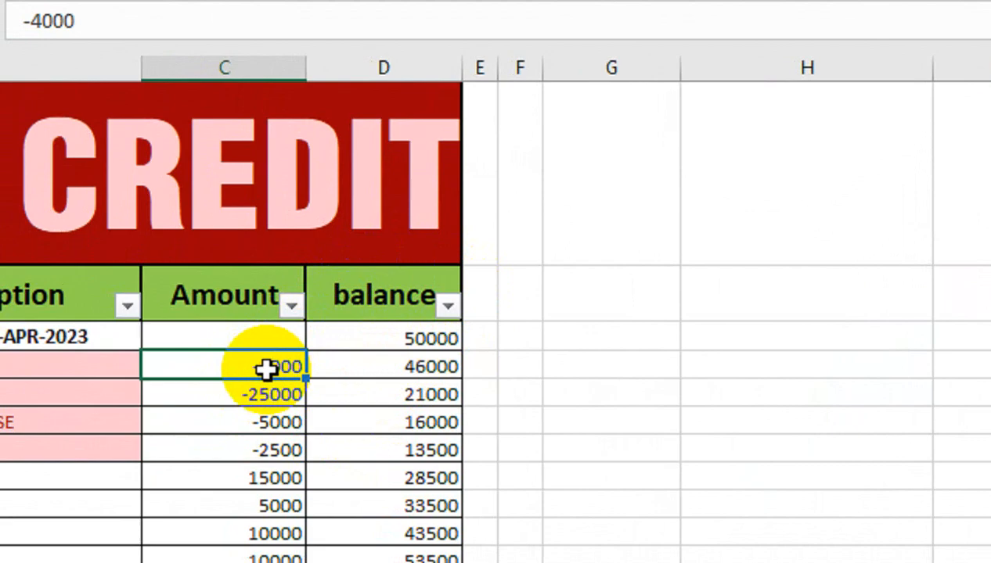
key("ctrl+shift+Down")
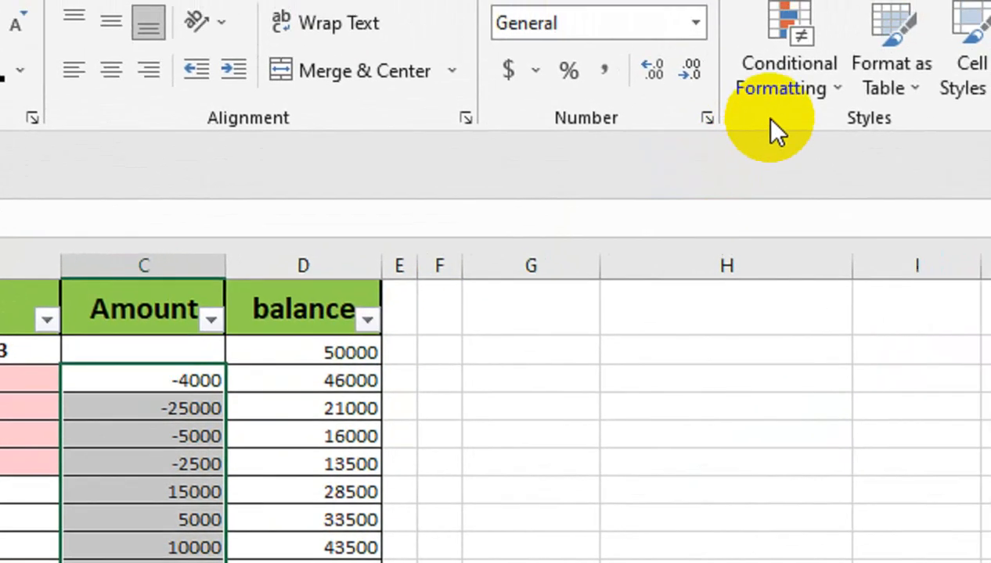
left_click(774, 128)
mouse_move(785, 332)
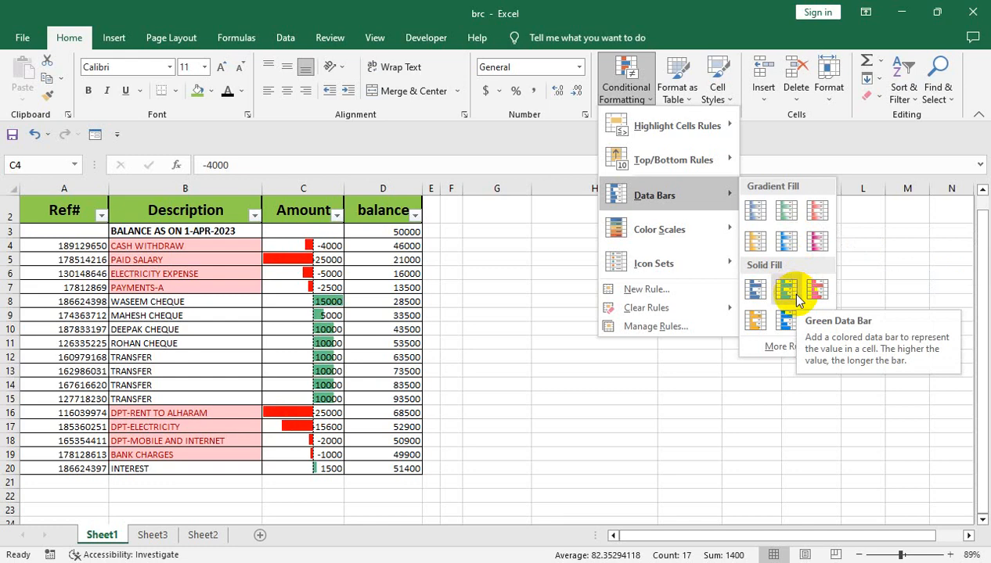
mouse_move(675, 129)
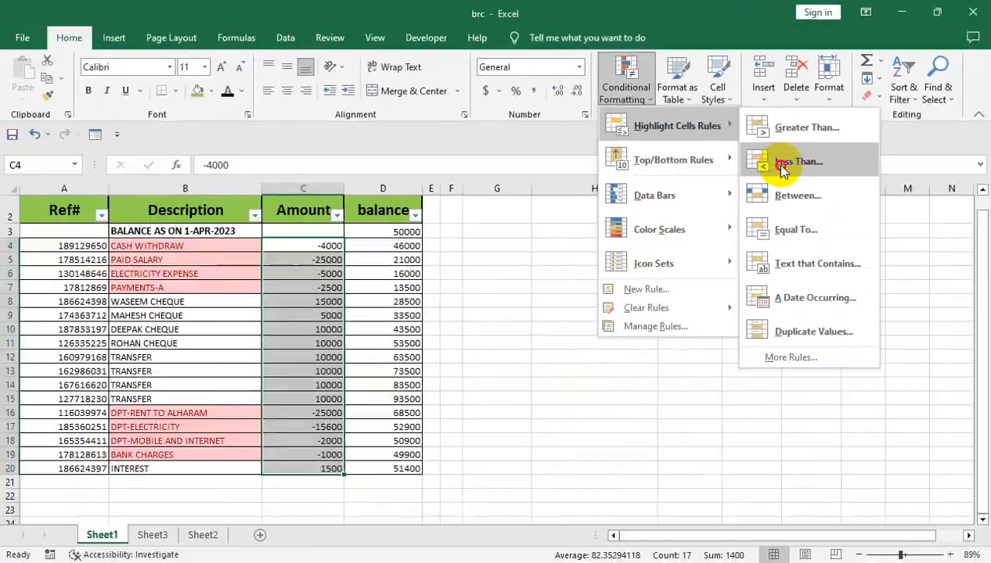
left_click(791, 162)
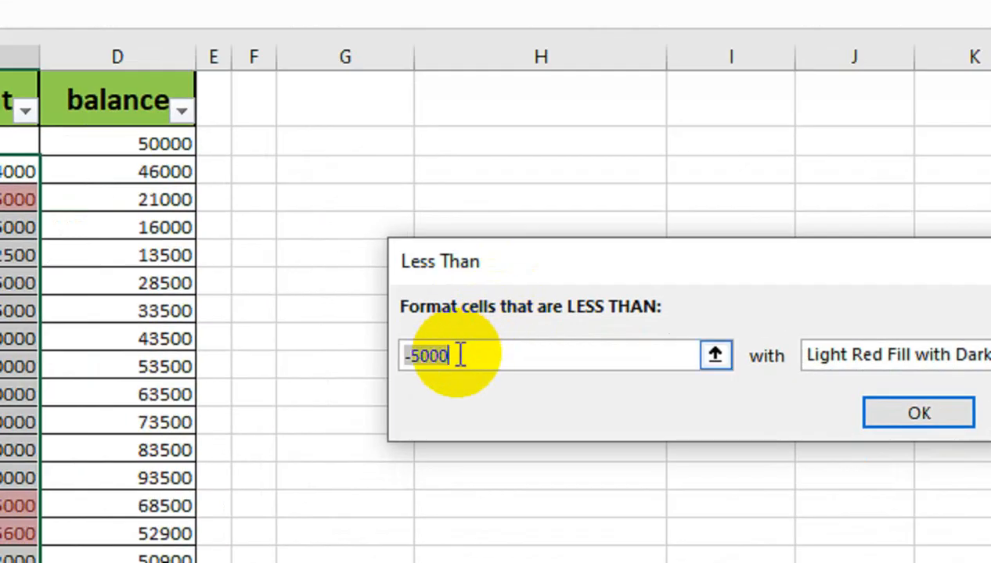
type("1")
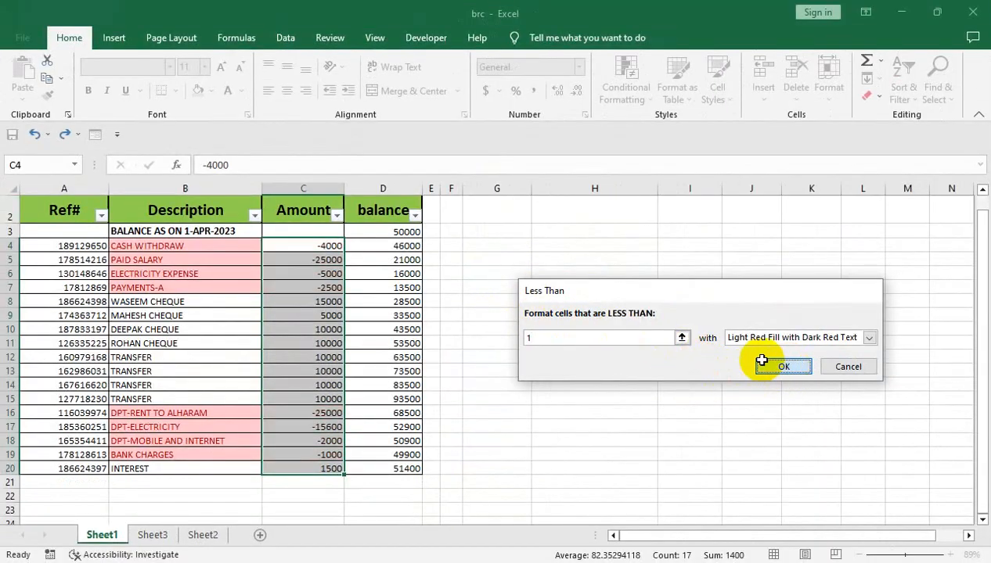
left_click(749, 368)
left_click(595, 329)
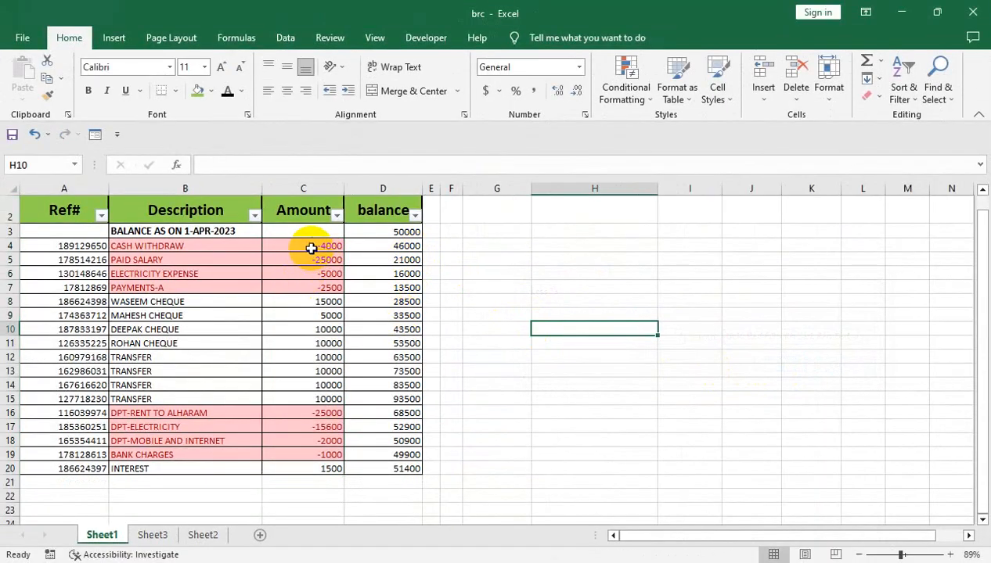
Highlight transaction amounts greater than 1 with Green Fill with Dark Green Text using conditional formatting
left_click_drag(310, 245, 304, 468)
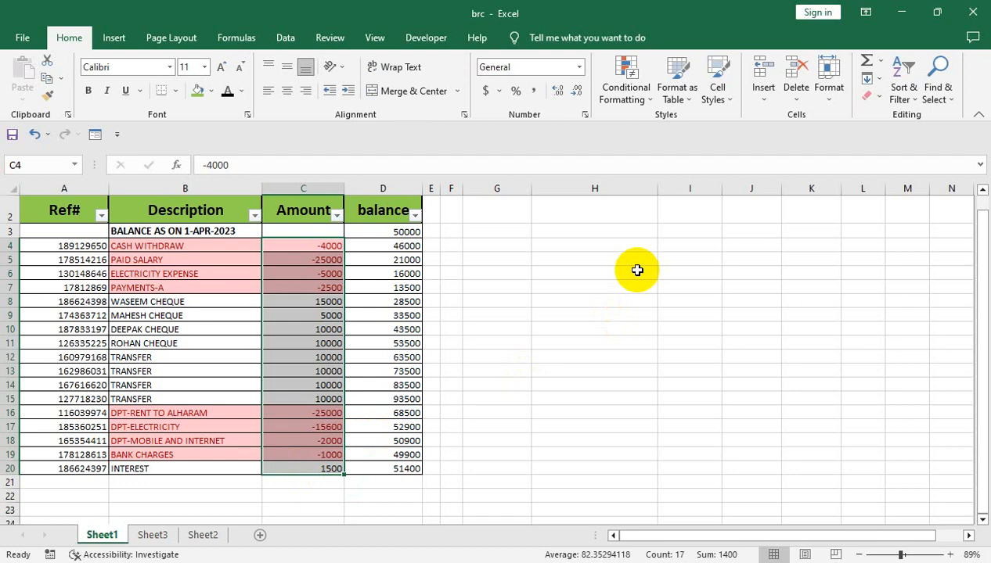
left_click(630, 94)
mouse_move(677, 126)
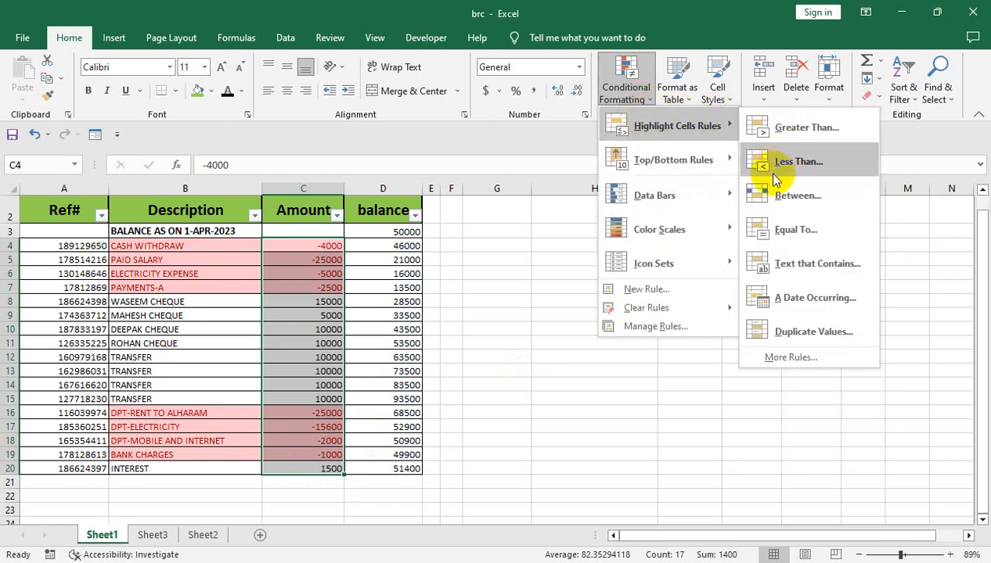
left_click(780, 130)
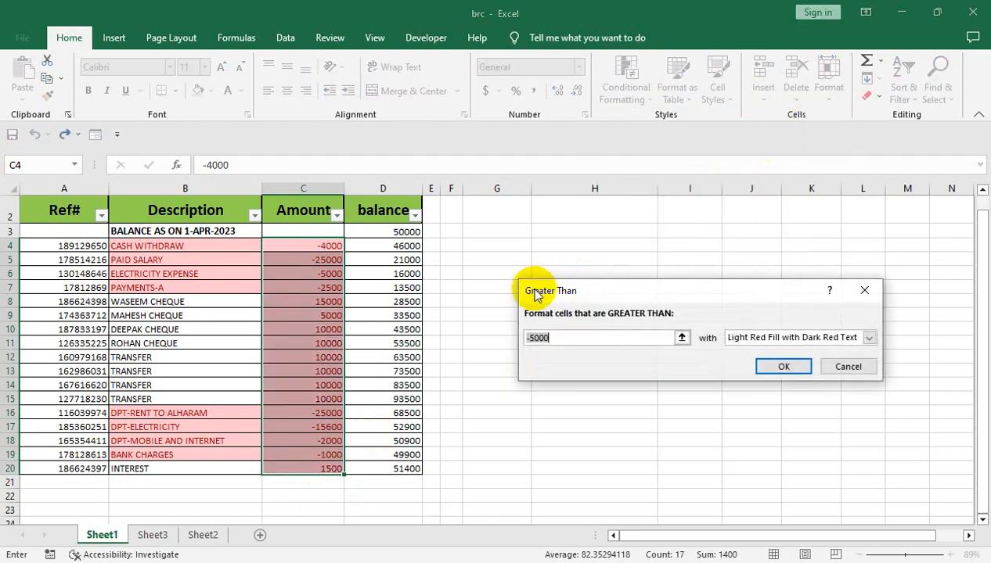
type("1")
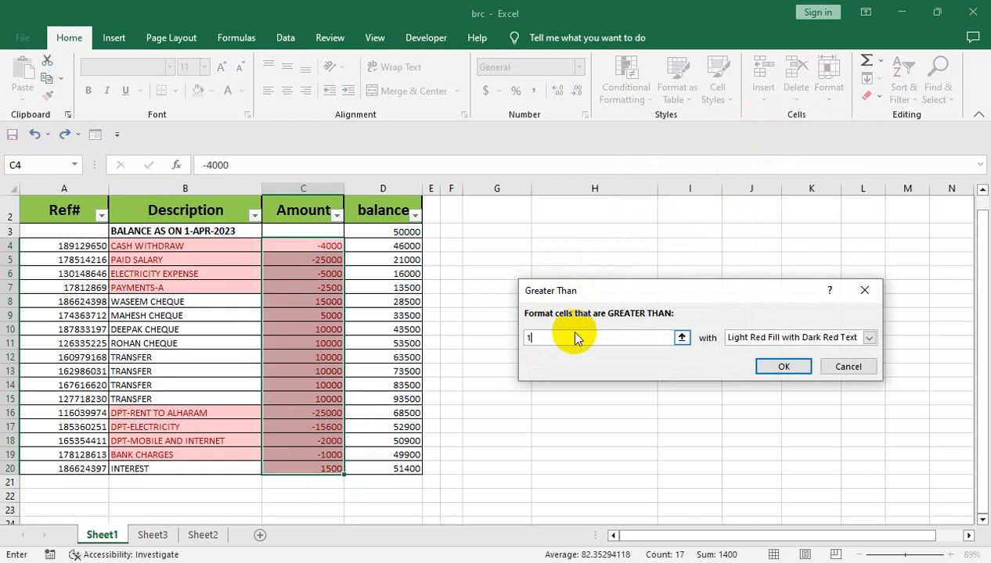
left_click(739, 337)
left_click(747, 359)
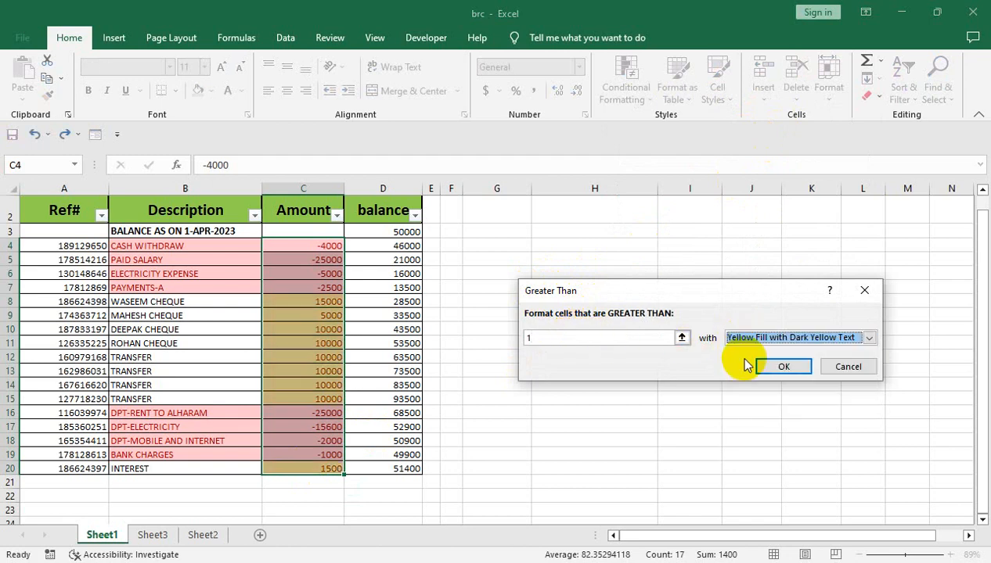
left_click(731, 337)
left_click(721, 372)
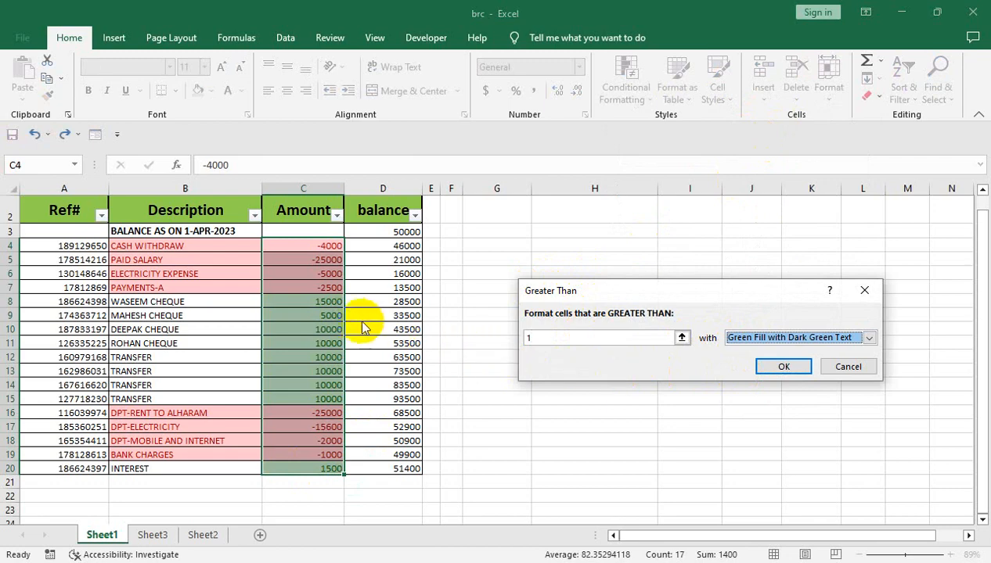
left_click(780, 367)
left_click(465, 361)
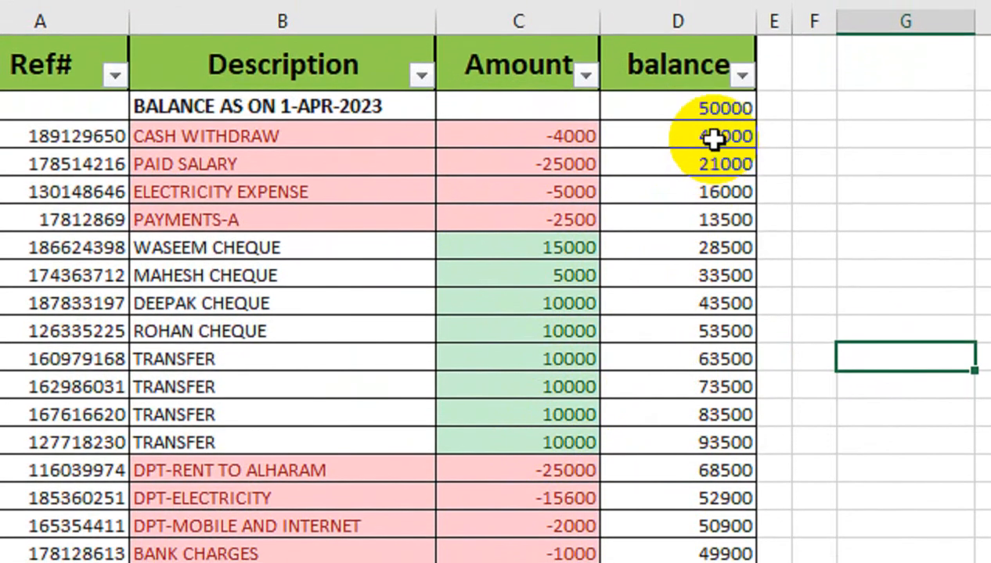
Add solid red data bars to the calculated balances from the CASH WITHDRAW row to the INTEREST row
left_click_drag(712, 116, 728, 559)
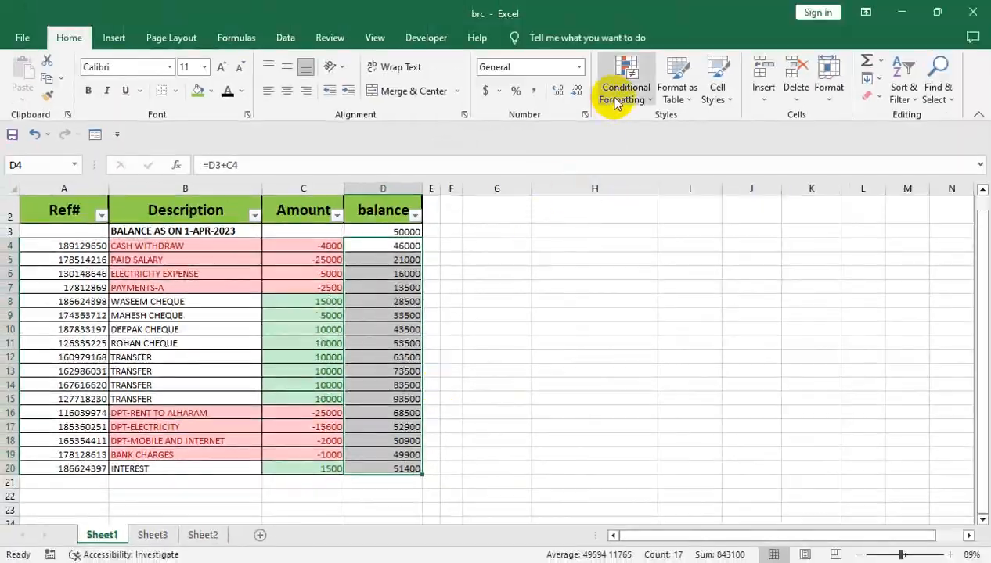
left_click(703, 33)
mouse_move(736, 150)
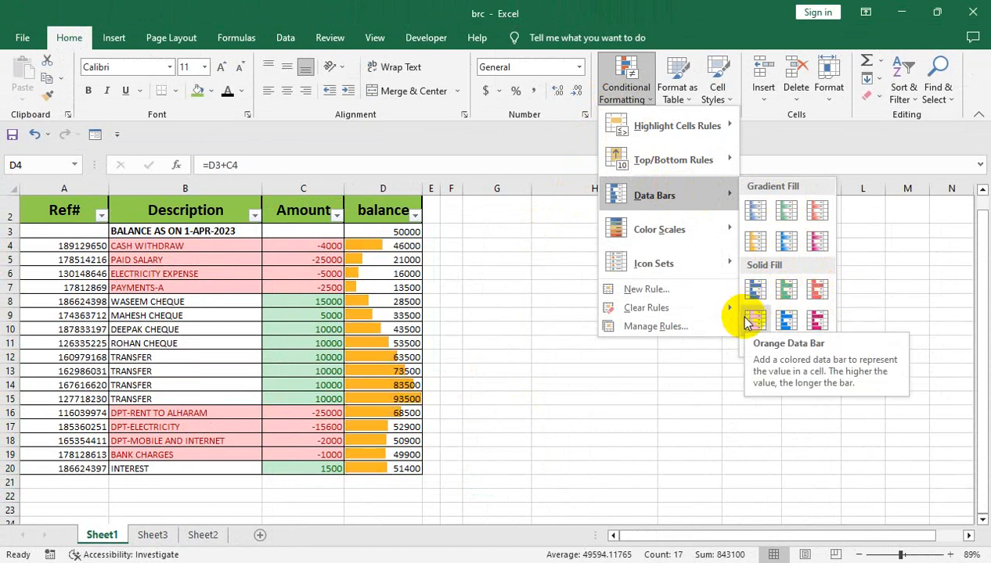
left_click(818, 291)
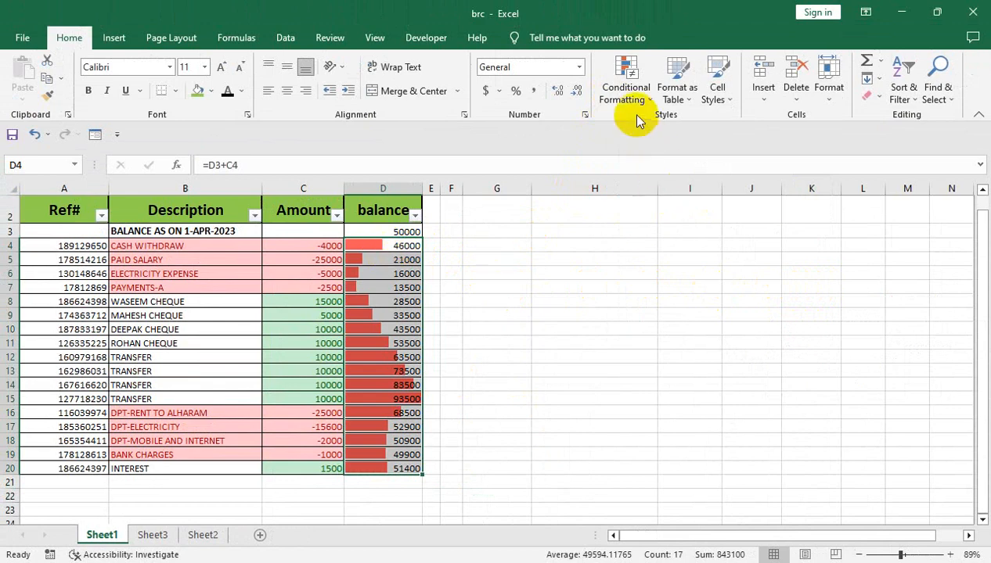
Add the three-star rating icon set to the same calculated balances
left_click(629, 96)
mouse_move(698, 266)
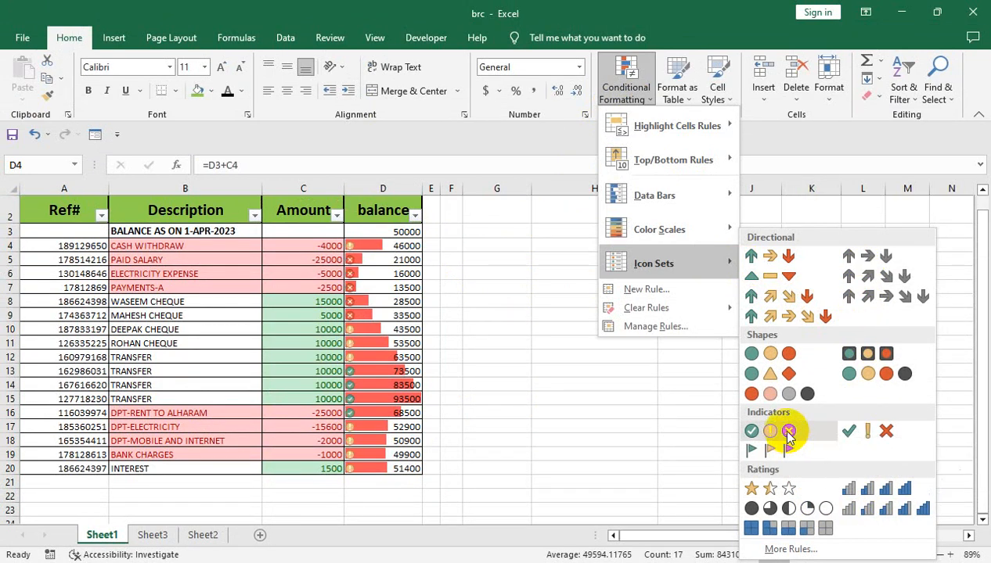
left_click(770, 491)
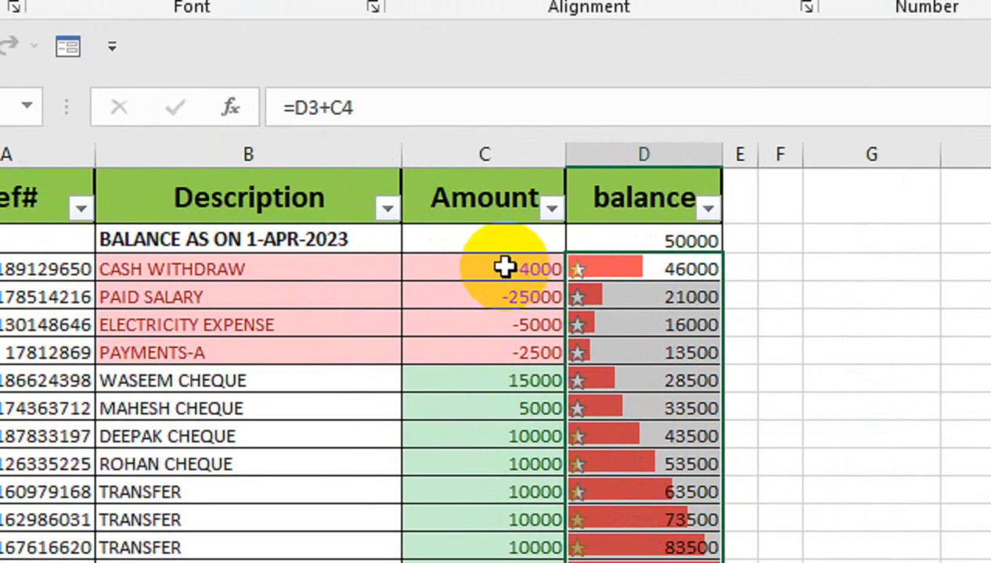
Clear the conditional formatting rules from all transaction amounts in the Amount column
left_click_drag(311, 246, 324, 432)
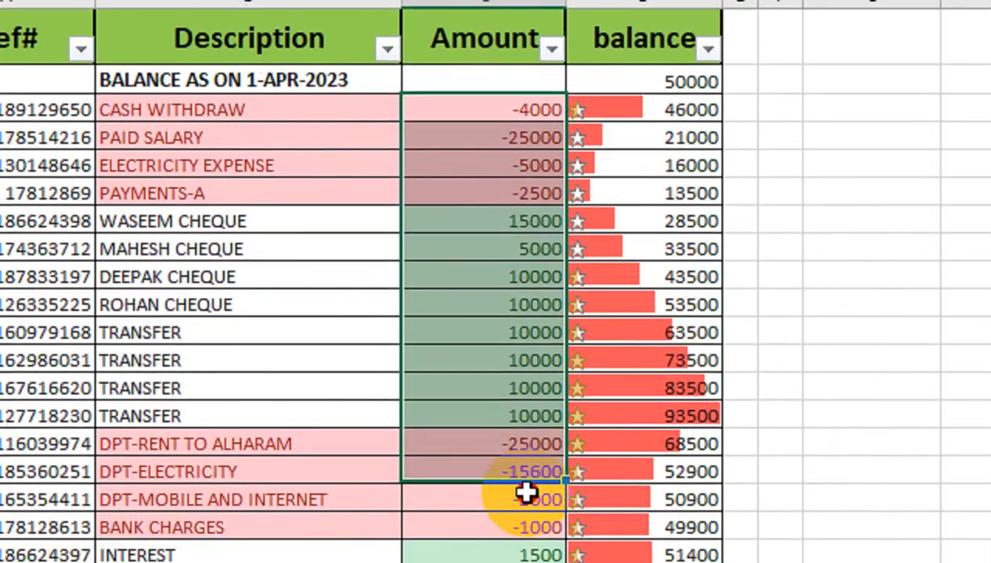
left_click_drag(525, 491, 522, 551)
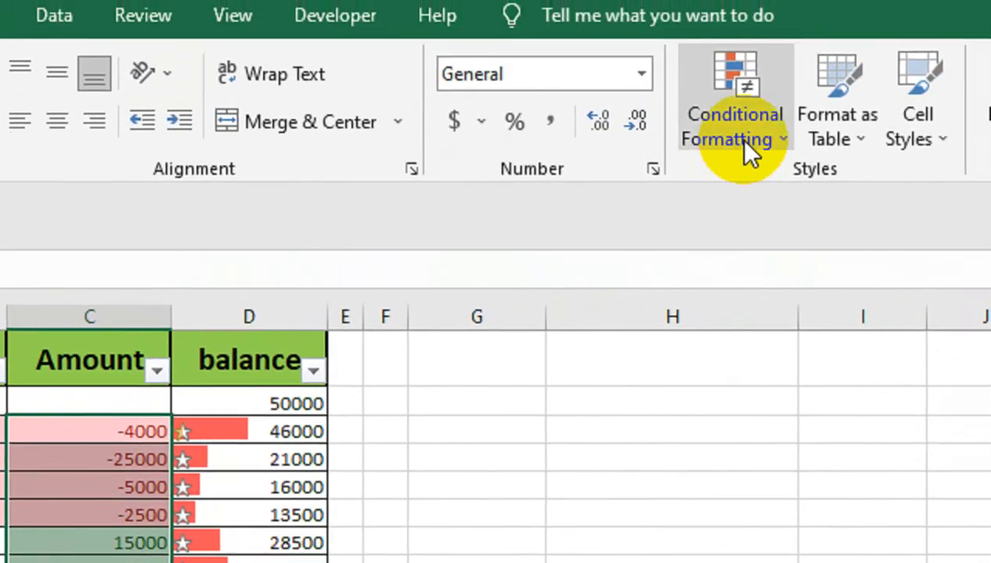
left_click(743, 145)
mouse_move(747, 435)
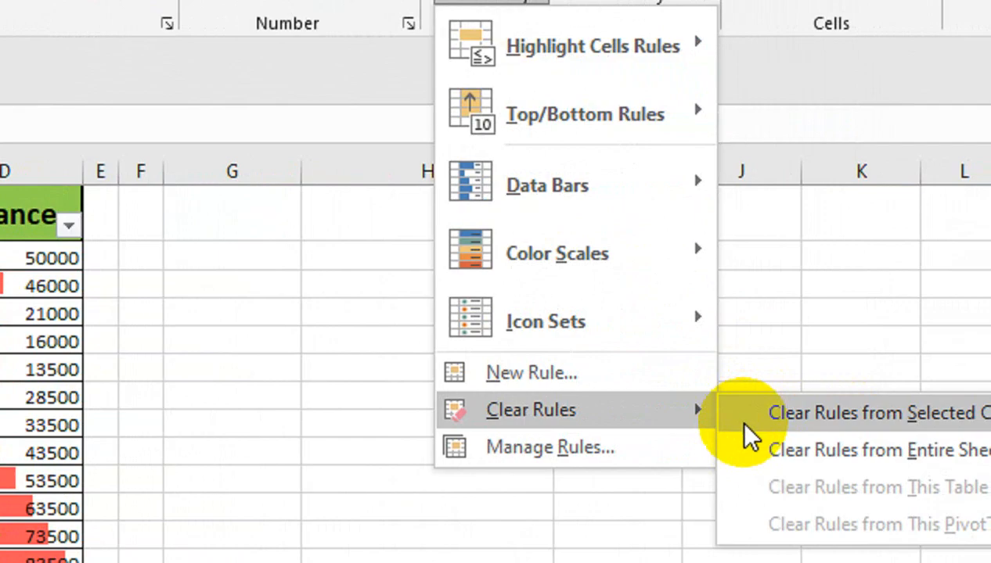
left_click(745, 423)
left_click(375, 291)
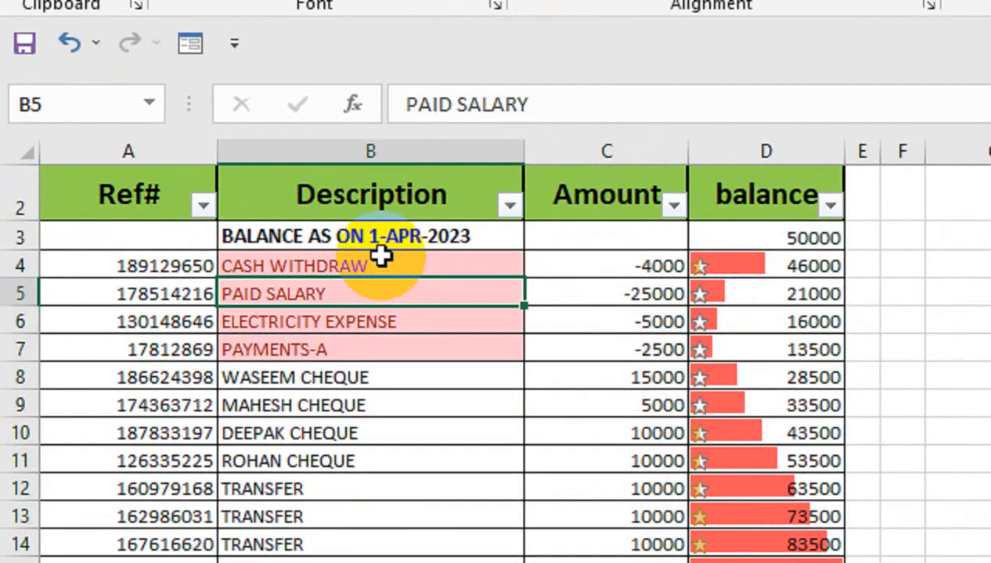
left_click(381, 263)
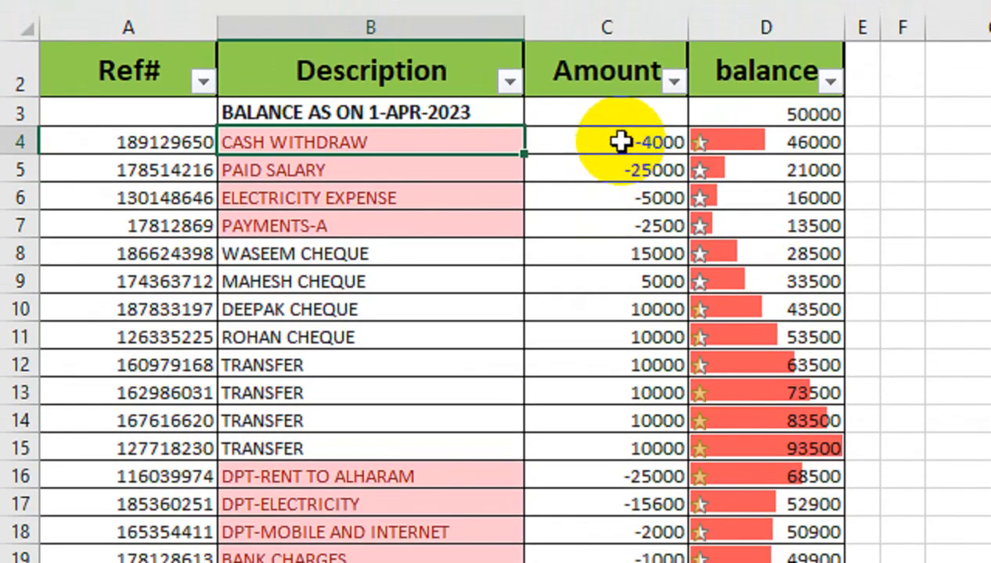
Format all transaction amounts as numbers with two decimal places, showing negative values in red without a minus sign
left_click_drag(621, 140, 595, 562)
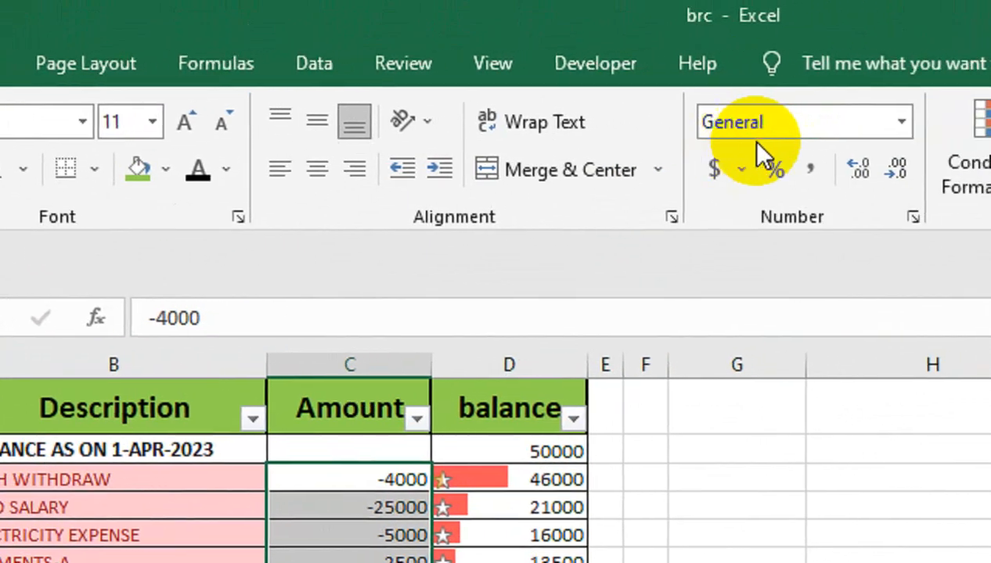
left_click(748, 212)
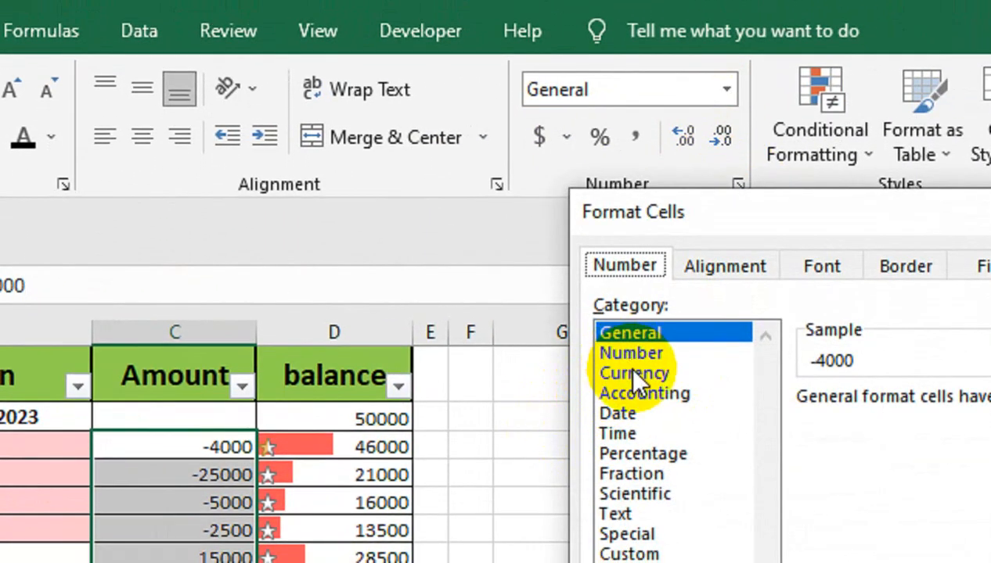
left_click(635, 374)
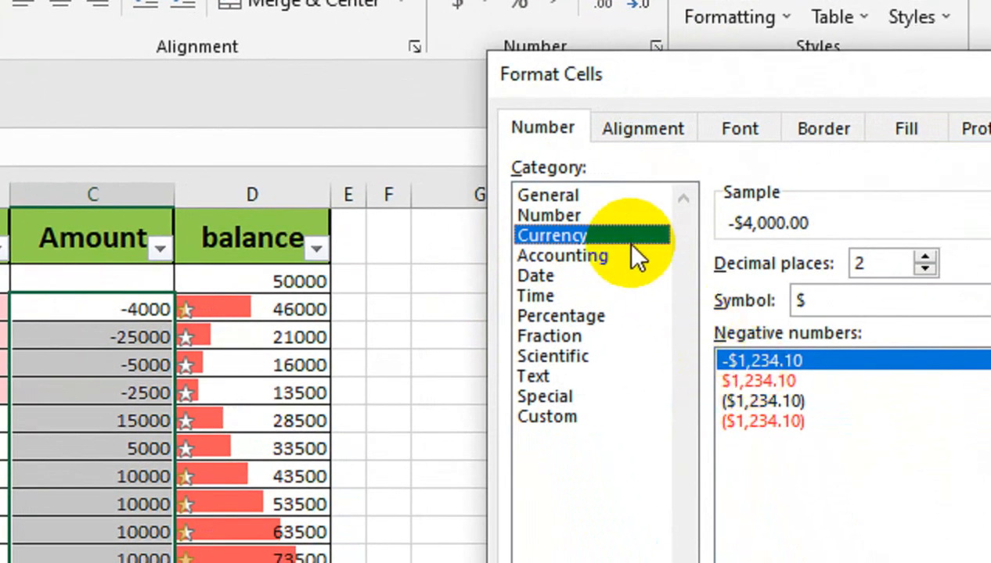
left_click(577, 256)
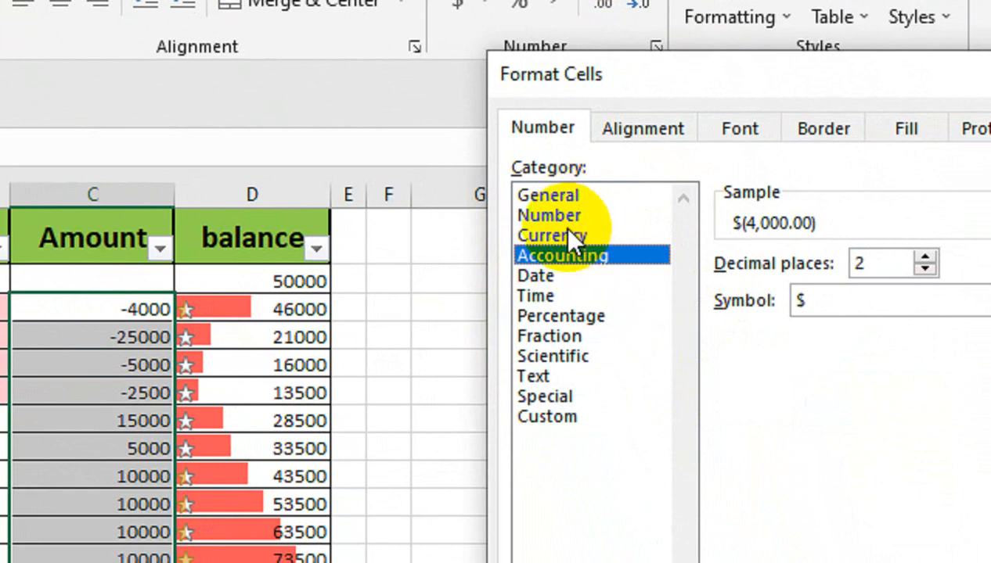
left_click(551, 215)
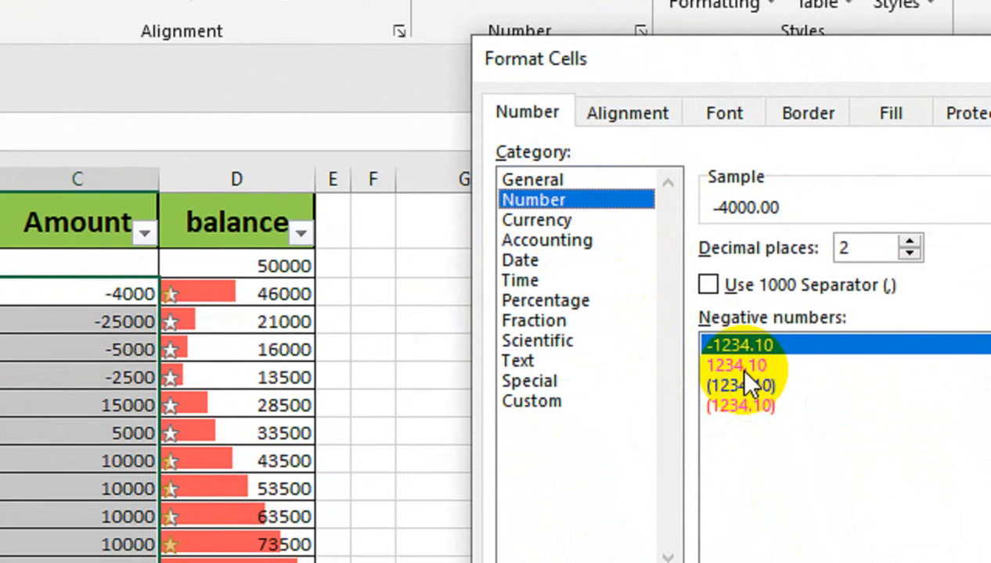
left_click(751, 380)
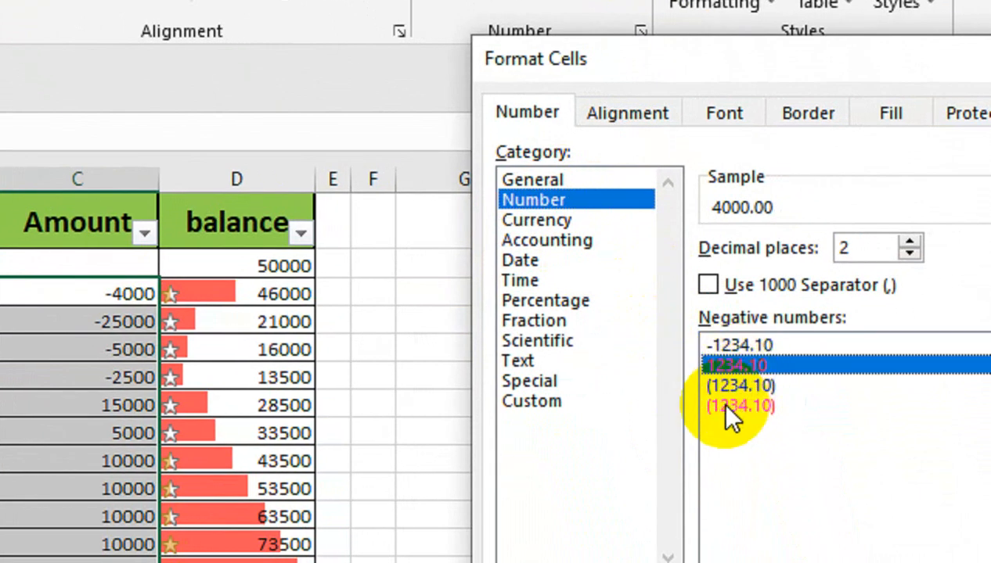
left_click(718, 401)
left_click(732, 349)
left_click(727, 360)
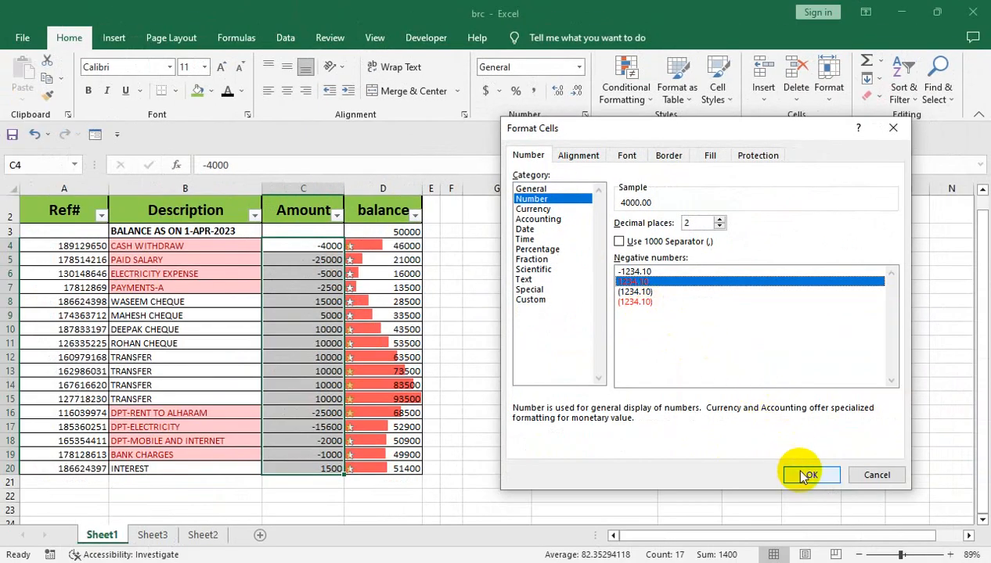
left_click(806, 475)
left_click(592, 301)
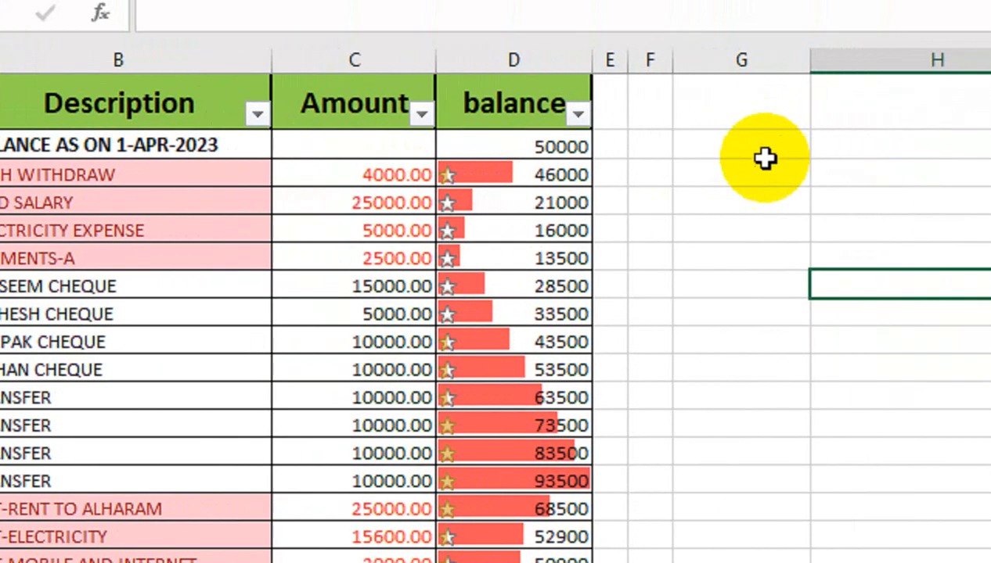
Widen the balance column slightly
left_click_drag(765, 162, 724, 39)
left_click(362, 333)
left_click(137, 270)
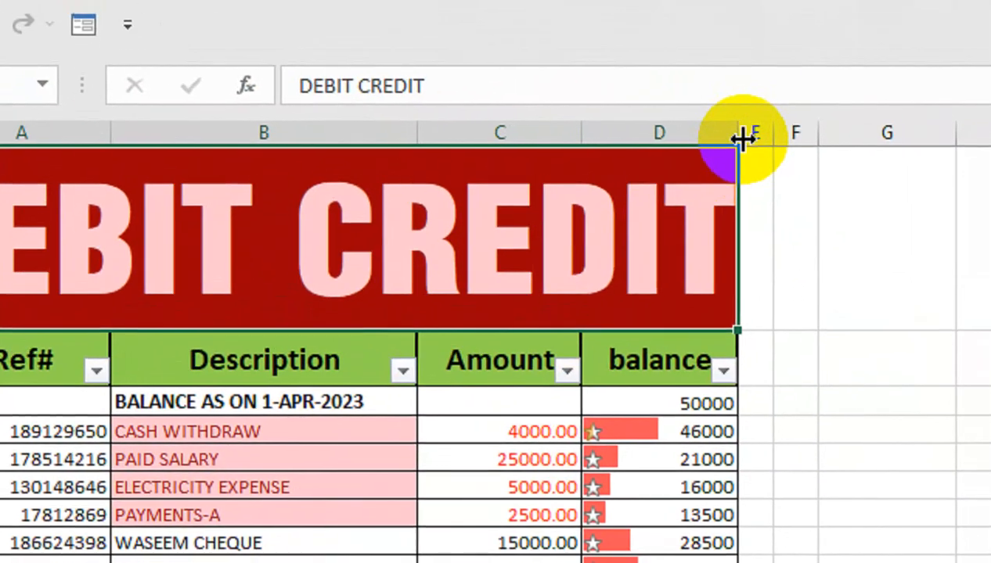
left_click_drag(822, 79, 834, 78)
Reset the number format of all transaction amounts to General
left_click_drag(499, 439, 540, 376)
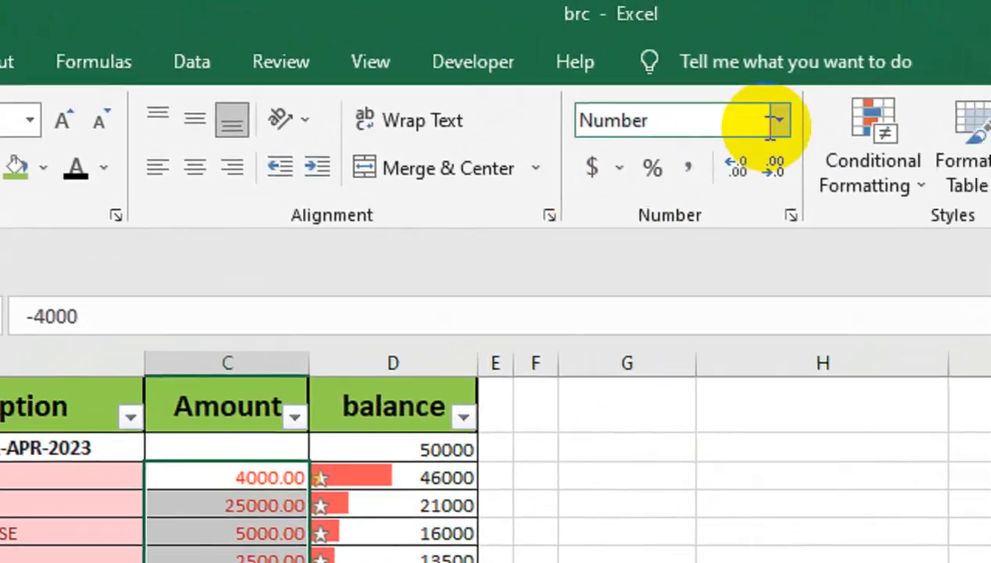
left_click(745, 148)
left_click(704, 212)
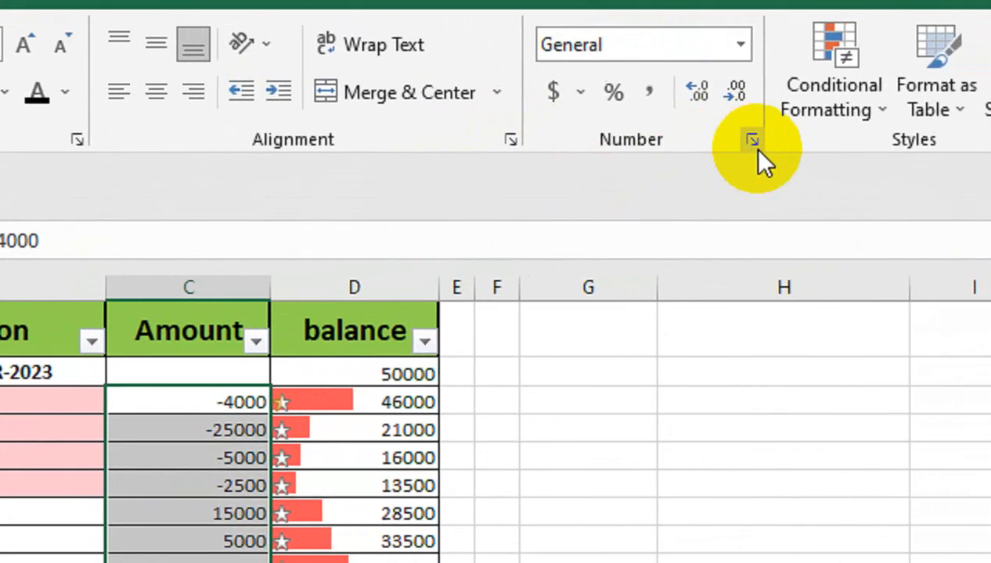
Apply the custom number format [Color4]0"▲";[Color3] 0"▼" to the transaction amounts
left_click(752, 140)
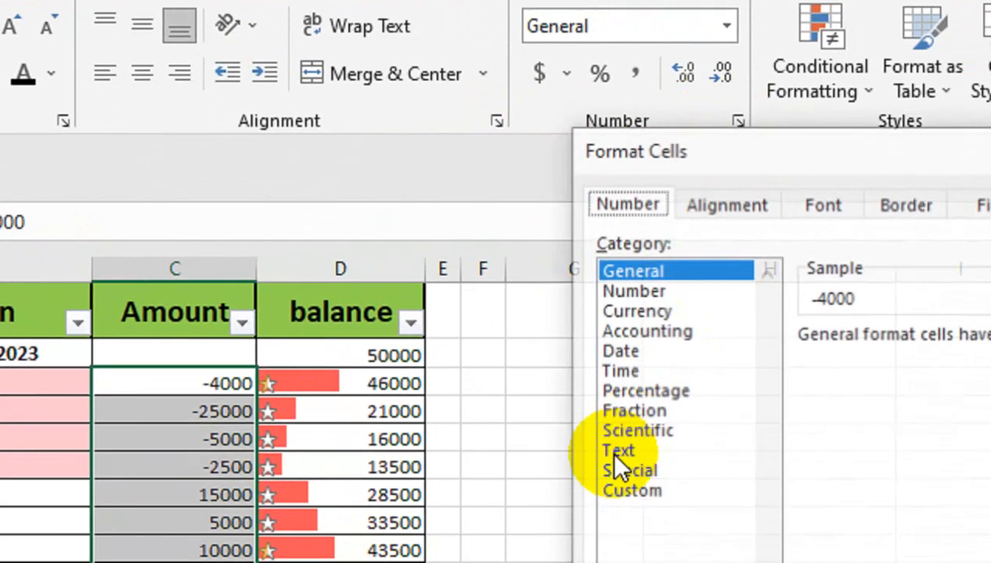
left_click_drag(638, 192, 457, 230)
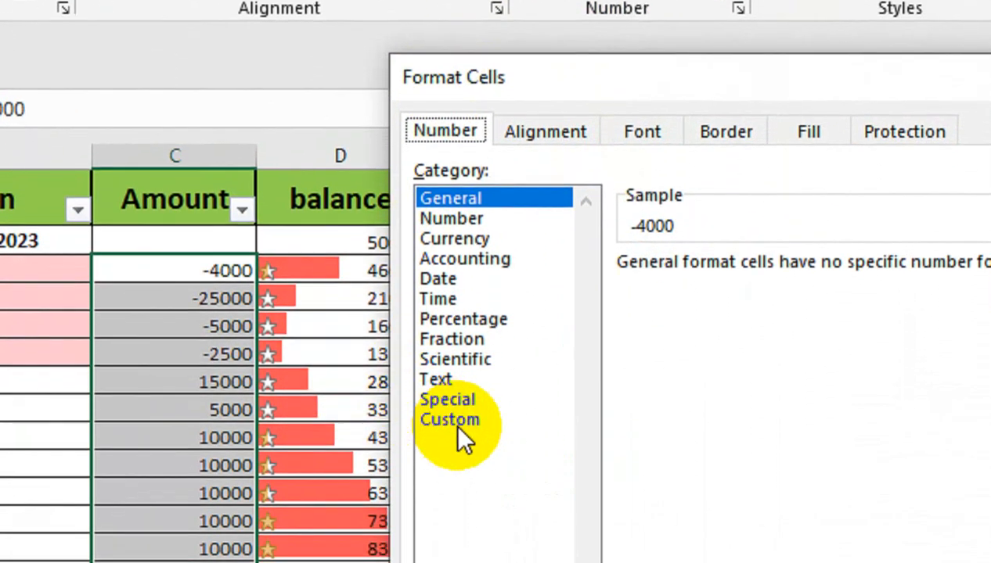
left_click(452, 518)
double_click(626, 388)
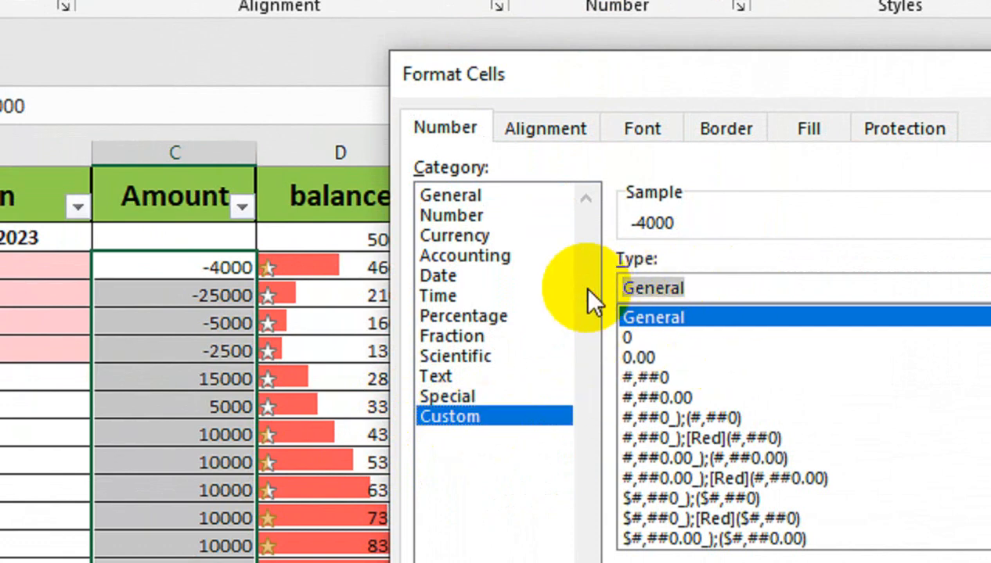
type("{")
key("BackSpace")
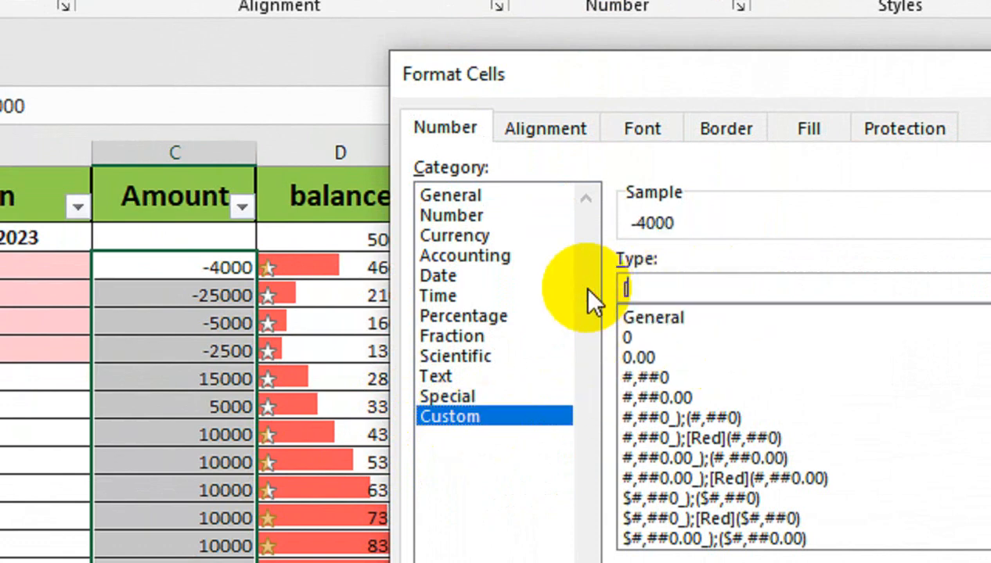
type("[color")
key("BackSpace")
key("BackSpace")
type("or")
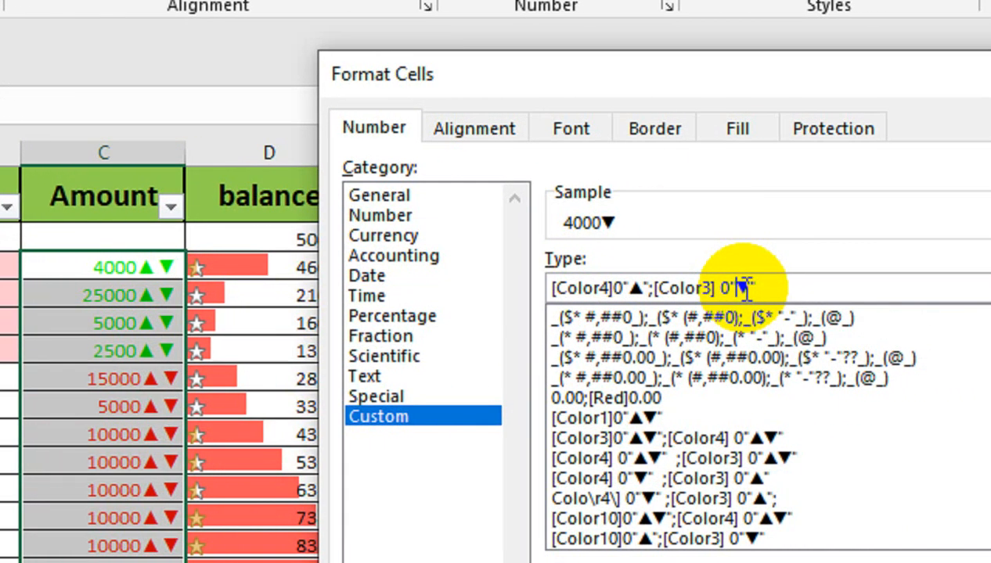
left_click_drag(740, 283, 703, 280)
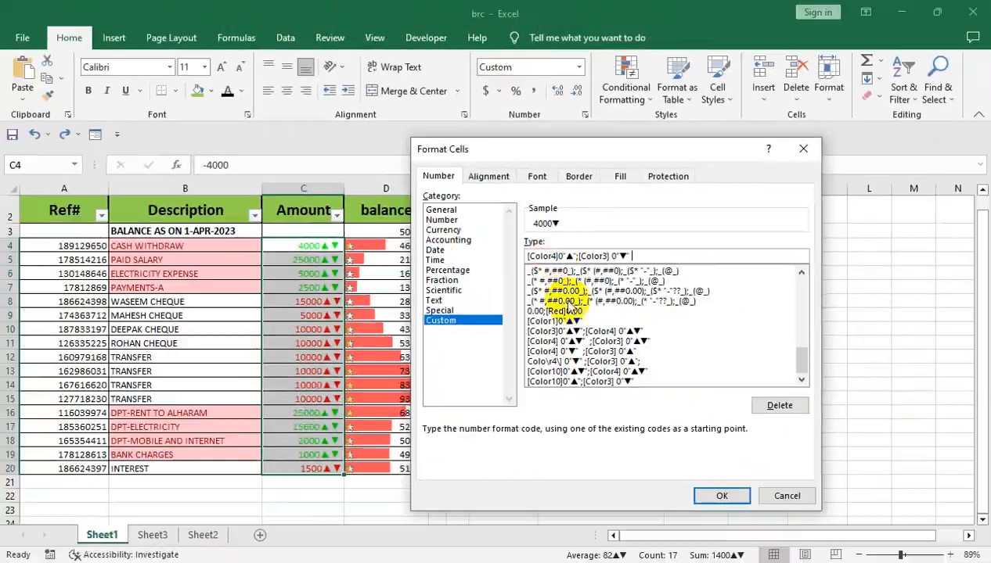
left_click(990, 562)
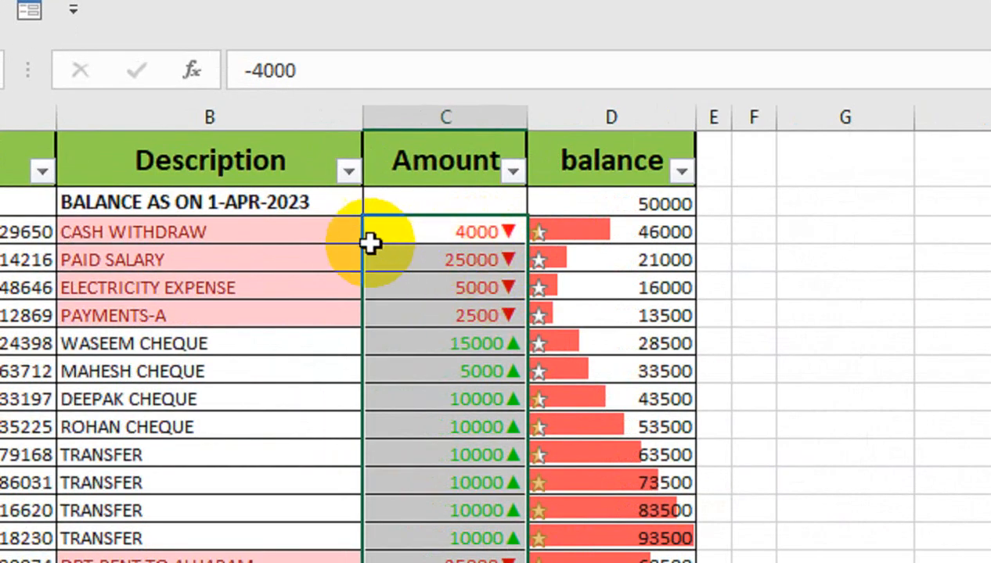
Change the positive part of the transaction amounts' custom number format to use Color10 instead of Color4
left_click(438, 231)
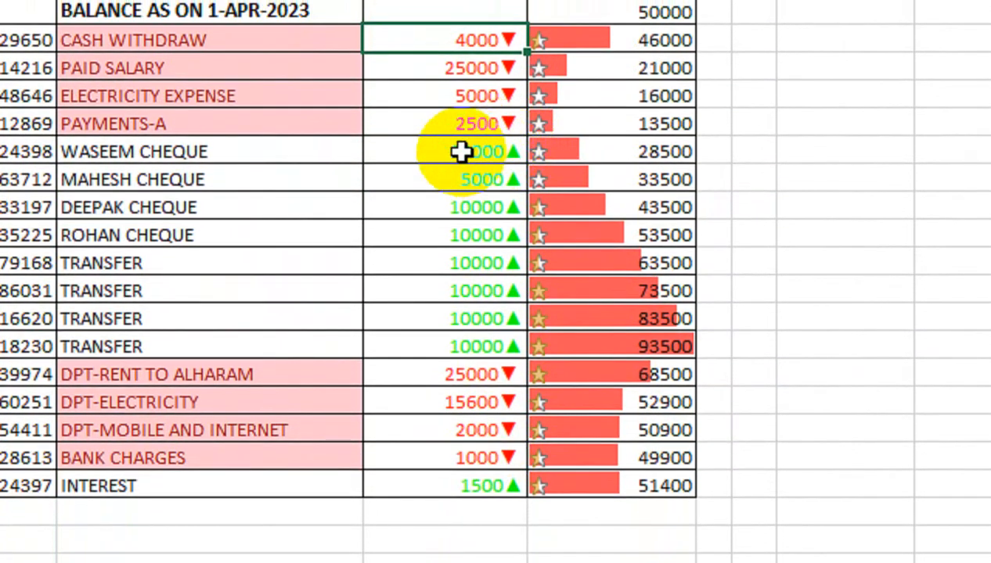
left_click(460, 152)
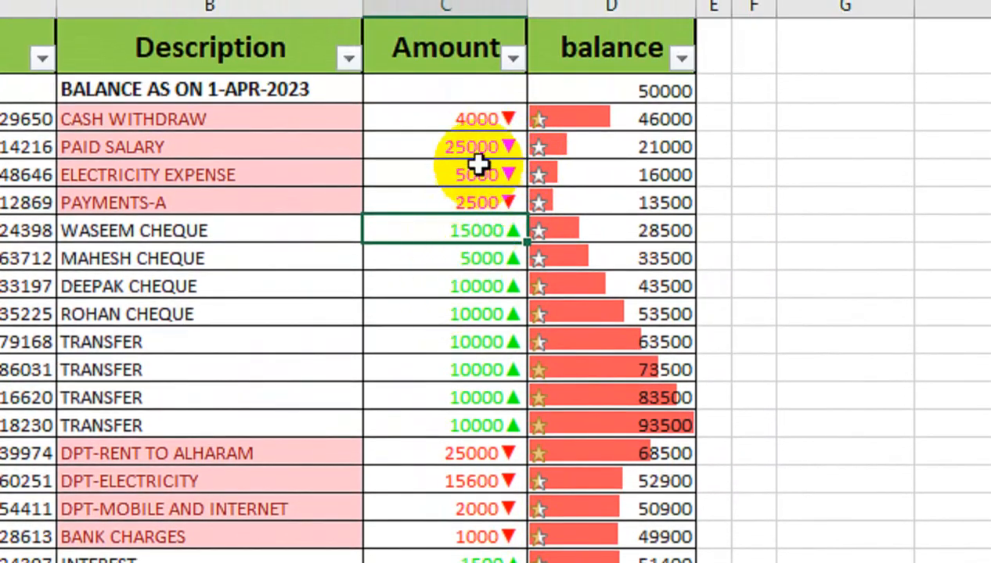
left_click(479, 127)
left_click_drag(479, 139, 476, 562)
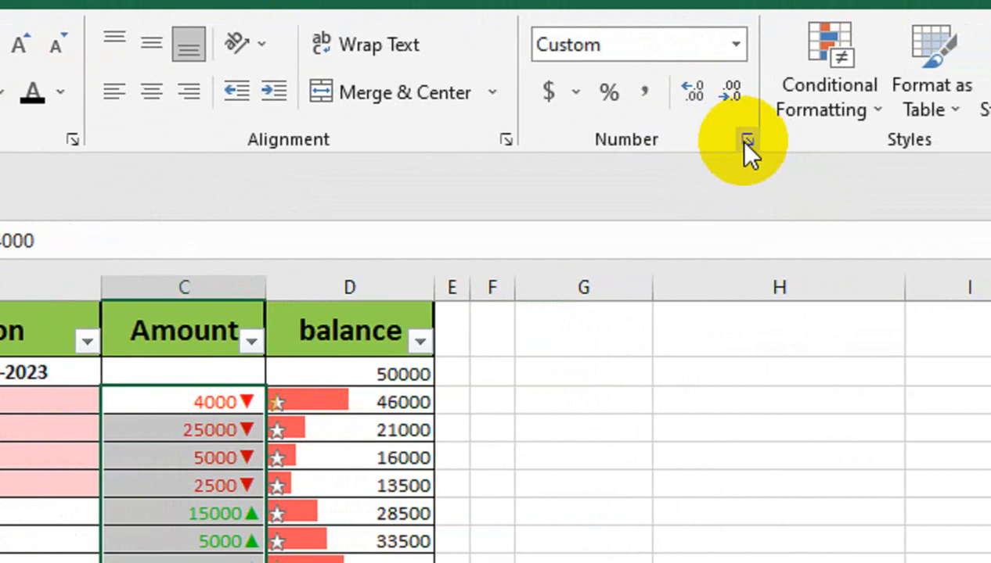
left_click(746, 141)
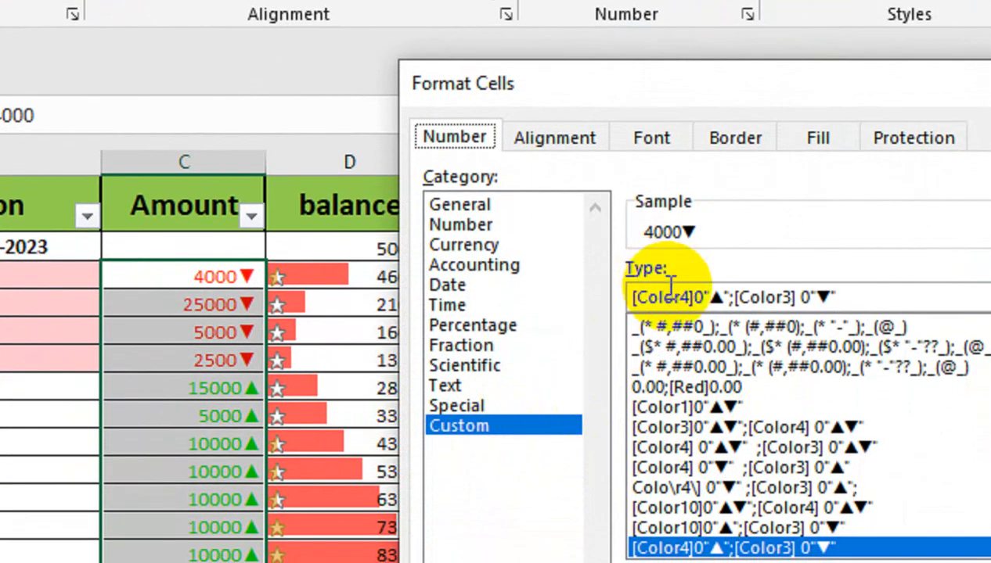
left_click(681, 297)
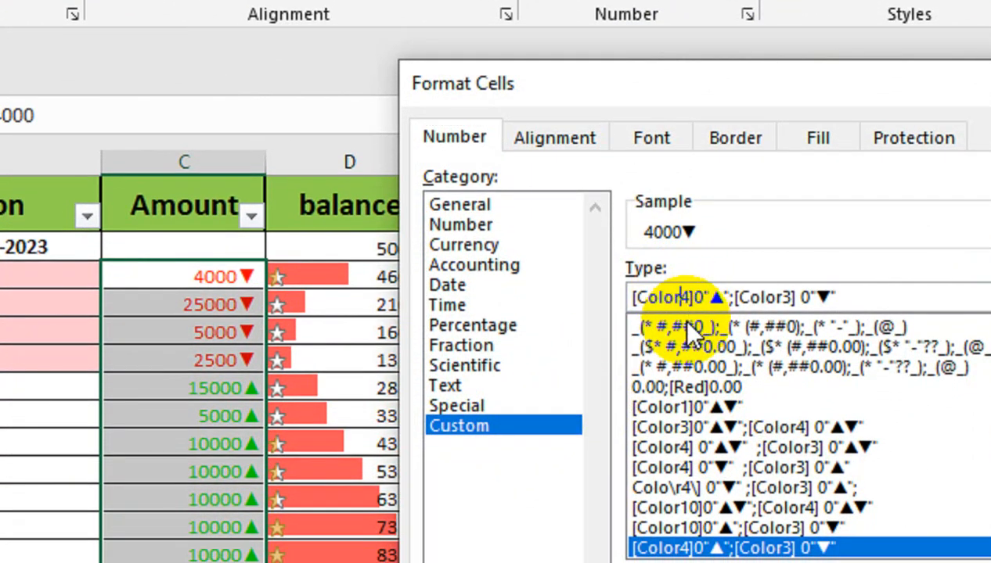
key("Delete")
type("10")
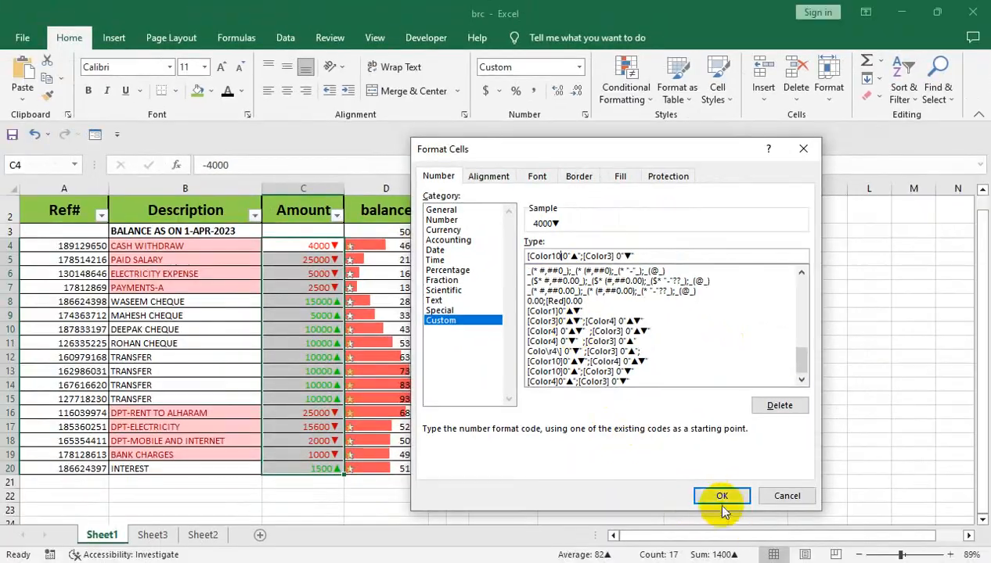
left_click(741, 515)
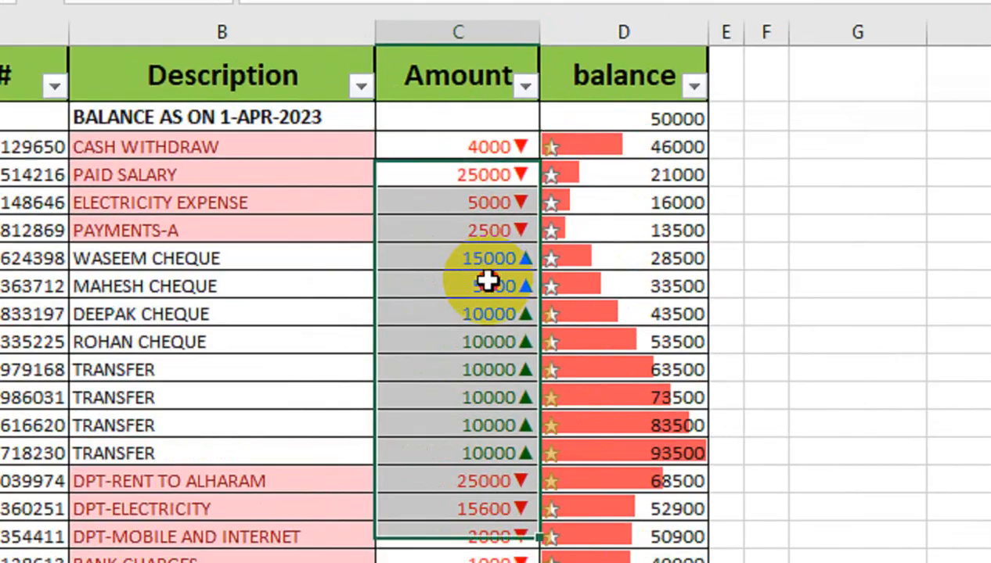
left_click(487, 282)
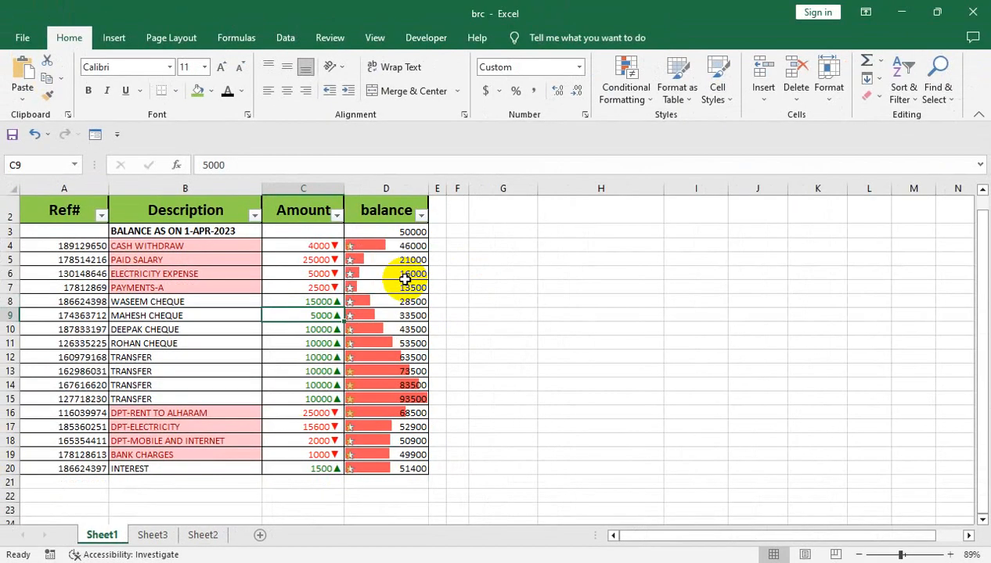
Undo the last number format change on the transaction amounts
key("ctrl+z")
key("ctrl+q")
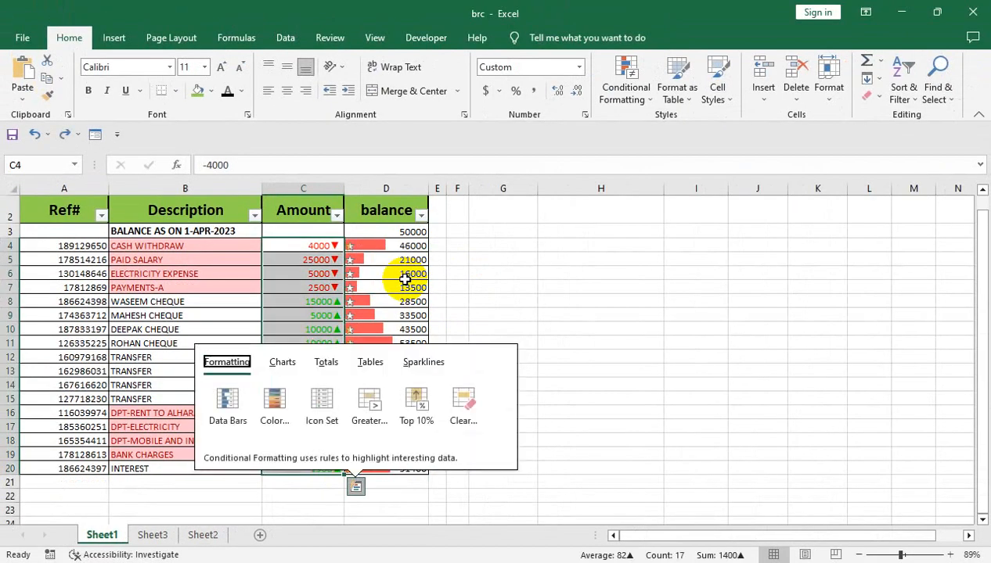
key("Right")
left_click(405, 277)
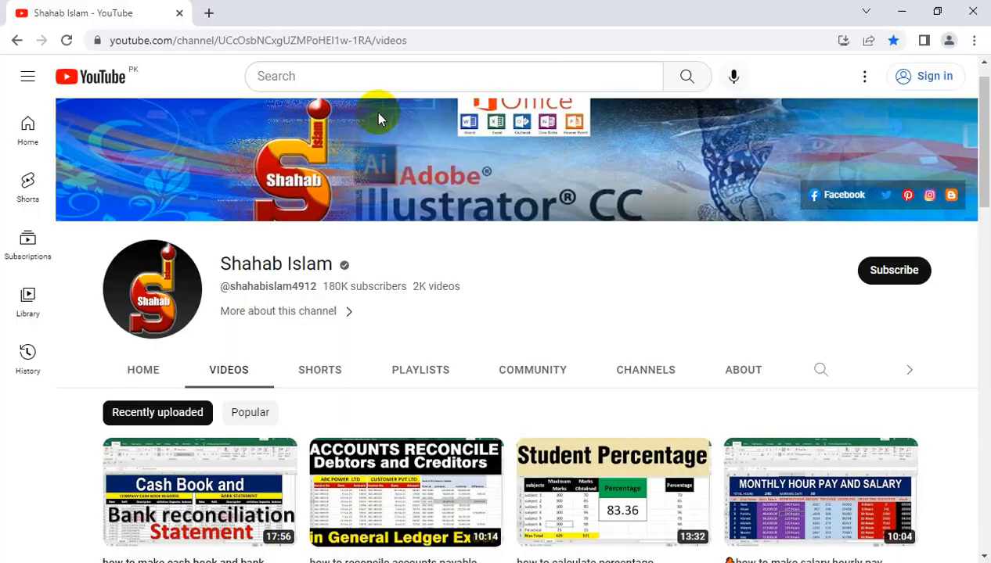